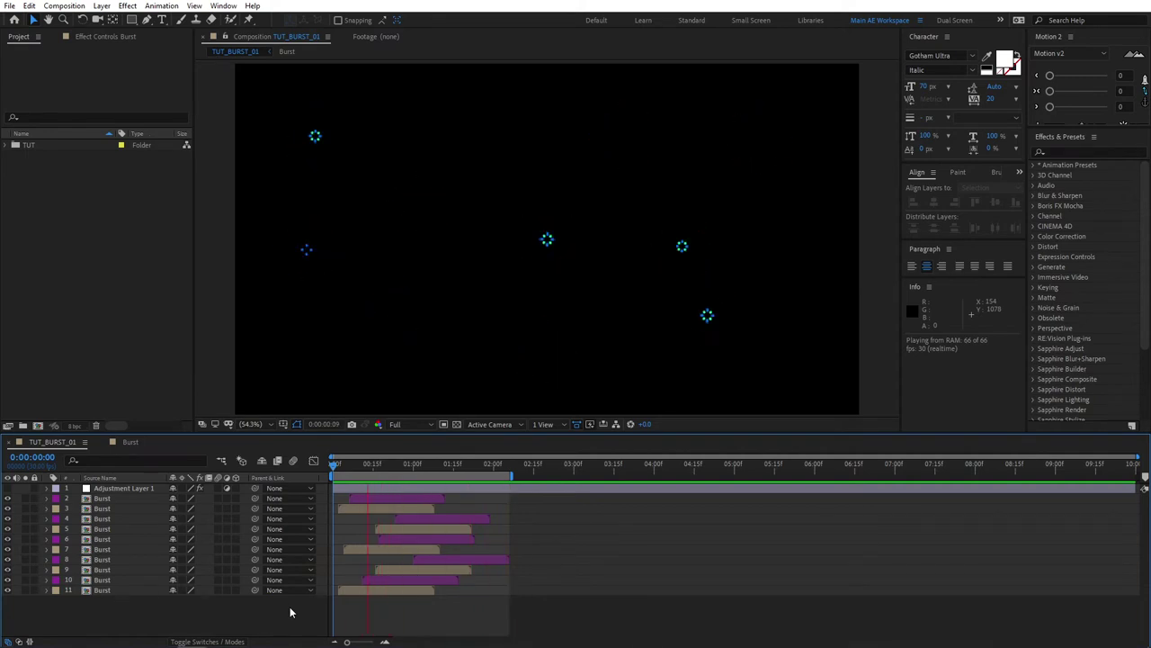
- Create a 240 × 240 px, 30 fps, 10-second composition named BURST and show its Title/Action Safe guides
left_click(37, 427)
type("BURST")
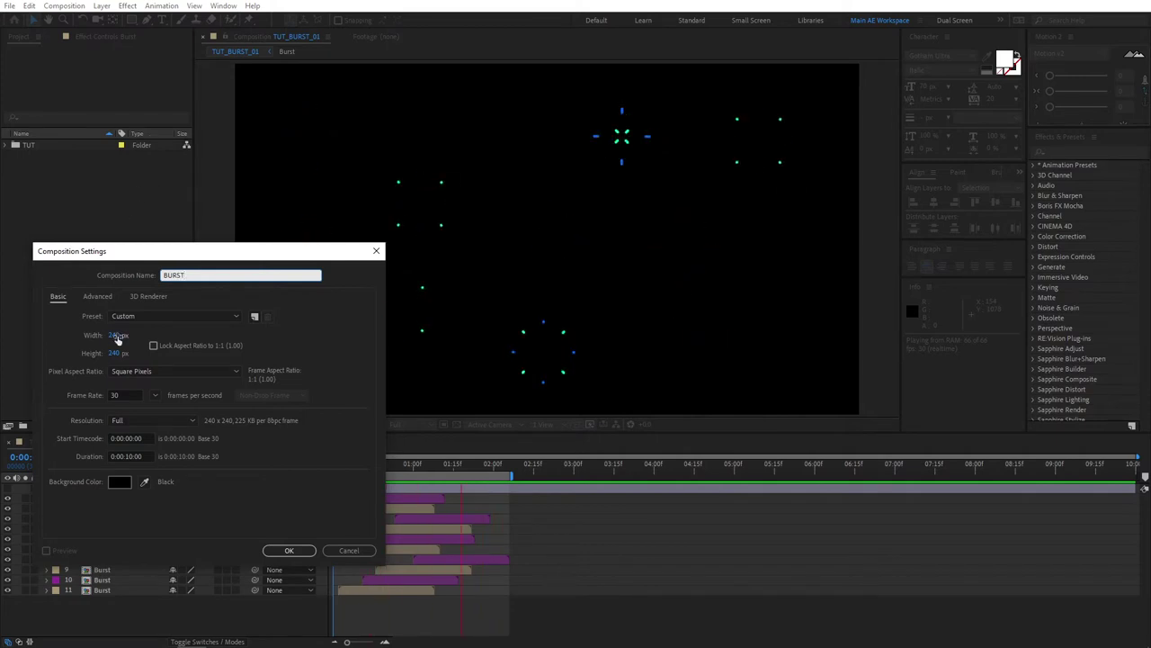
left_click(117, 336)
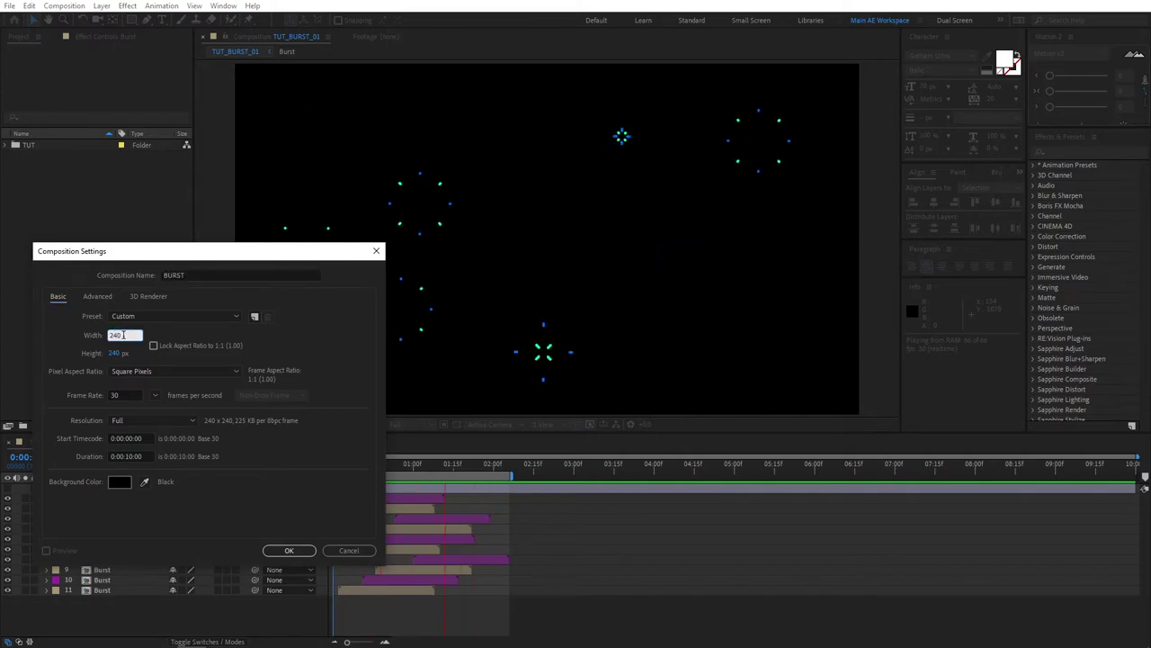
left_click(115, 356)
left_click(162, 410)
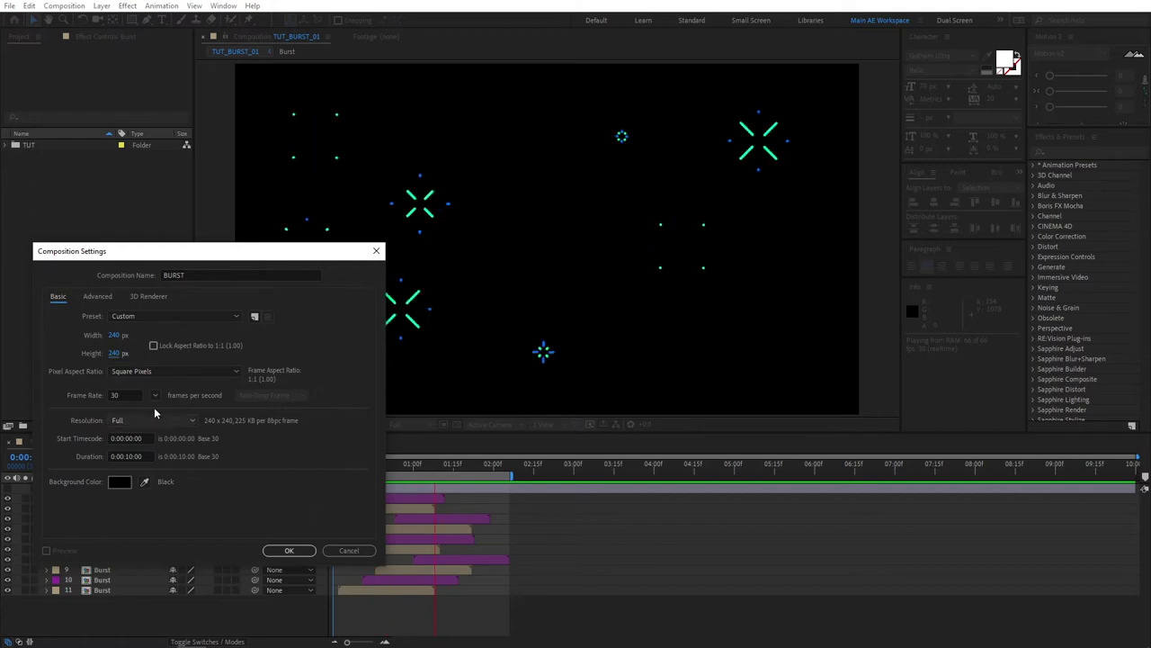
left_click(289, 551)
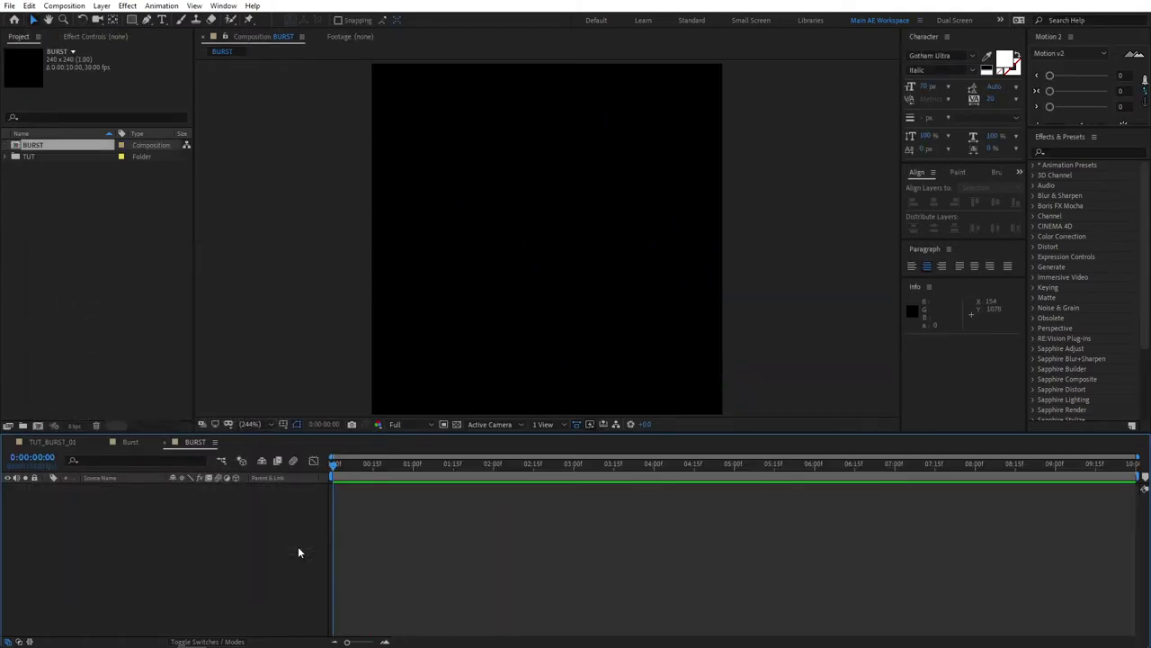
left_click(283, 423)
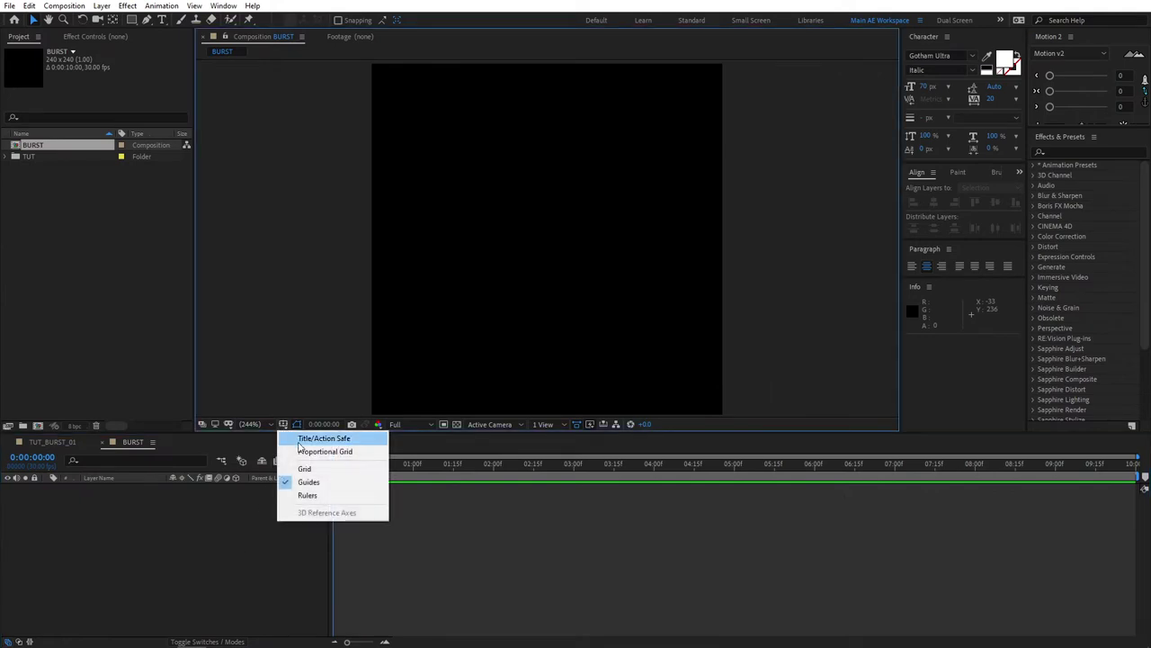
left_click(306, 439)
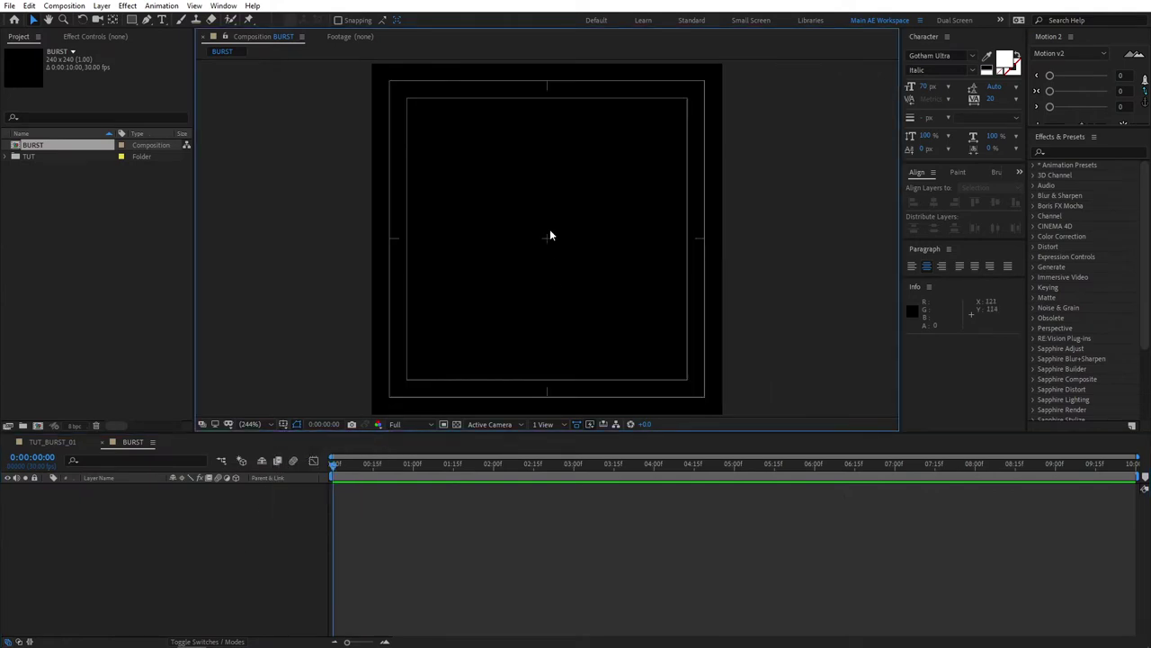
- Draw a vertical Pen line with no fill and an 8 px white stroke at X 120, from about Y 111 up to Y 14
left_click(147, 21)
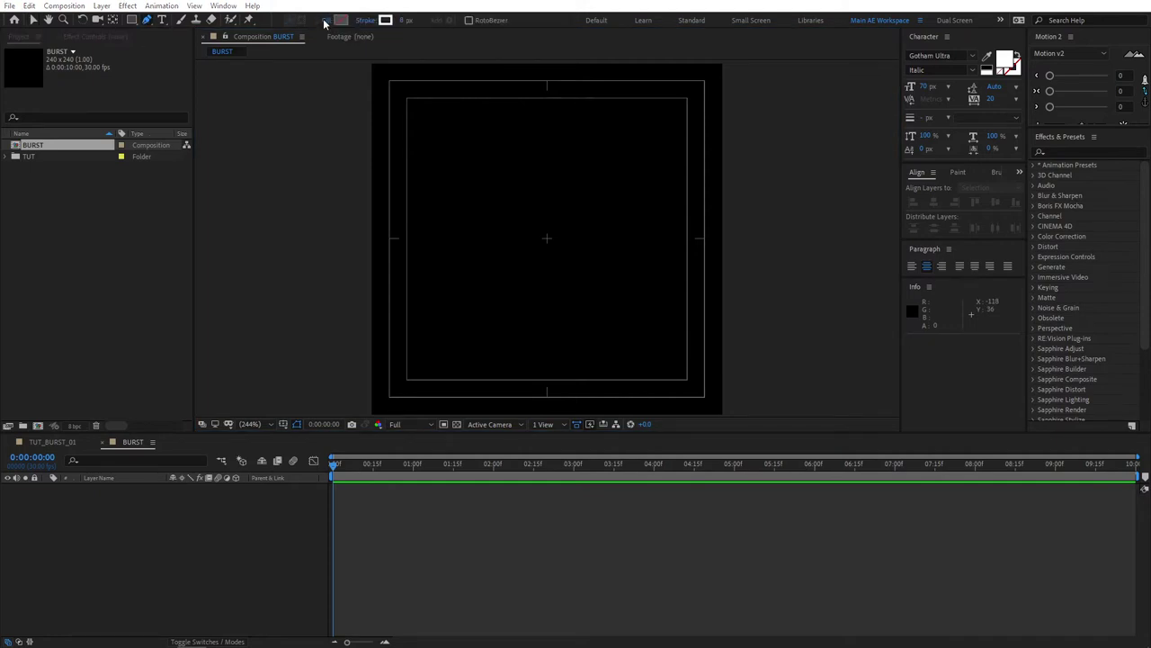
left_click(324, 22)
left_click(520, 226)
left_click(370, 22)
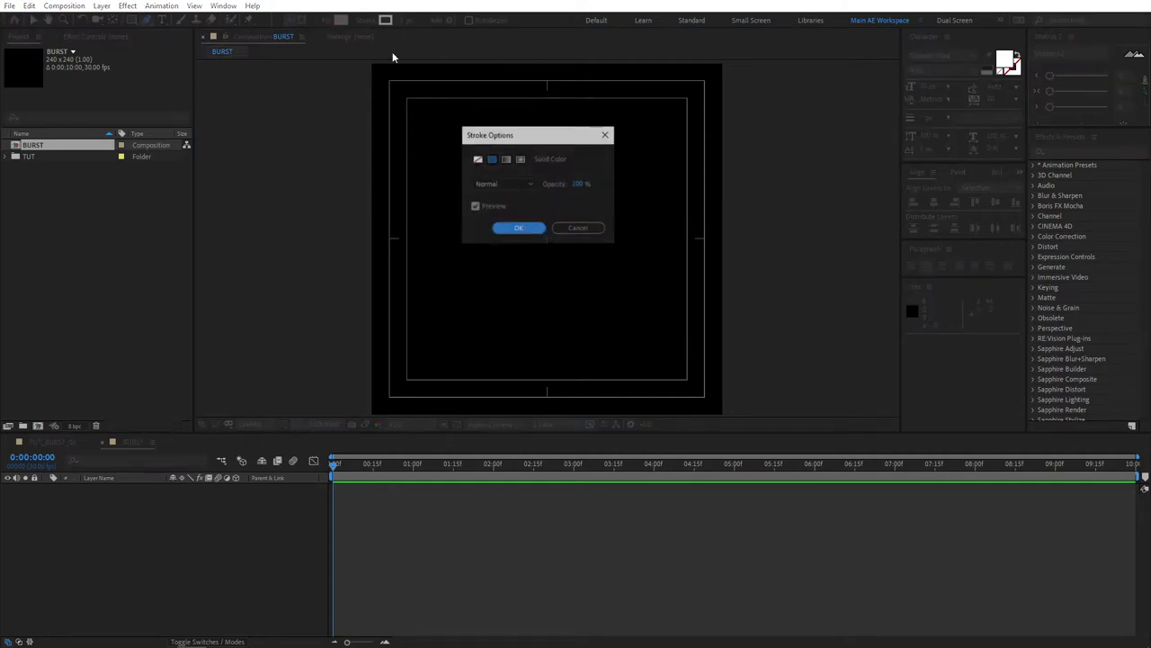
left_click(584, 230)
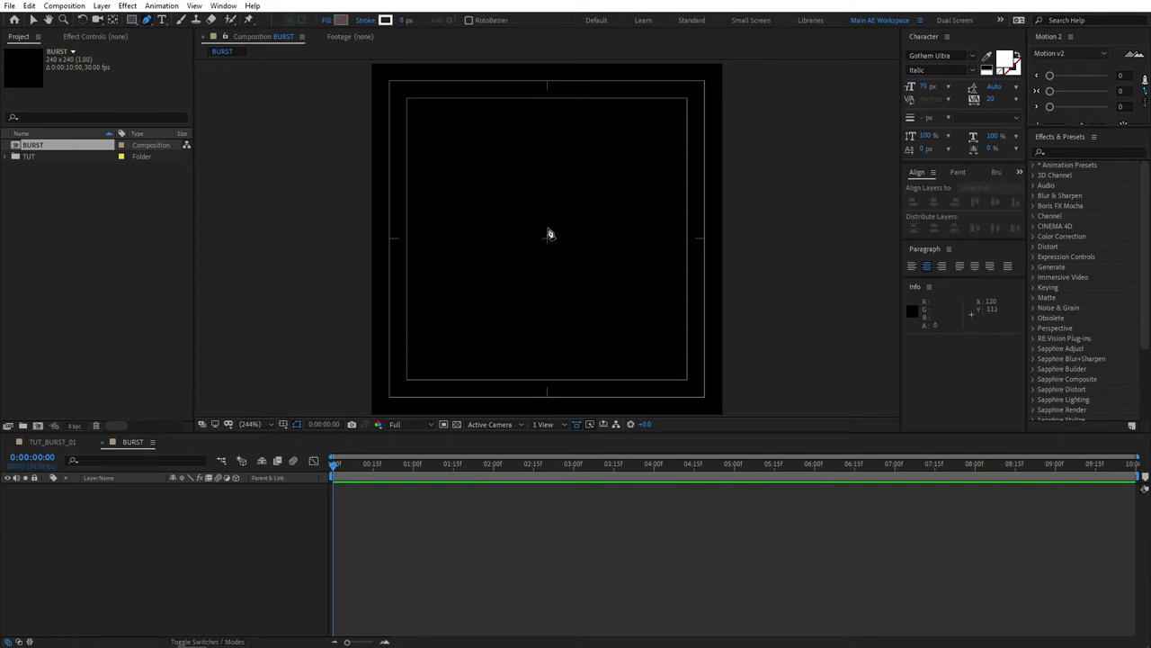
left_click(548, 227)
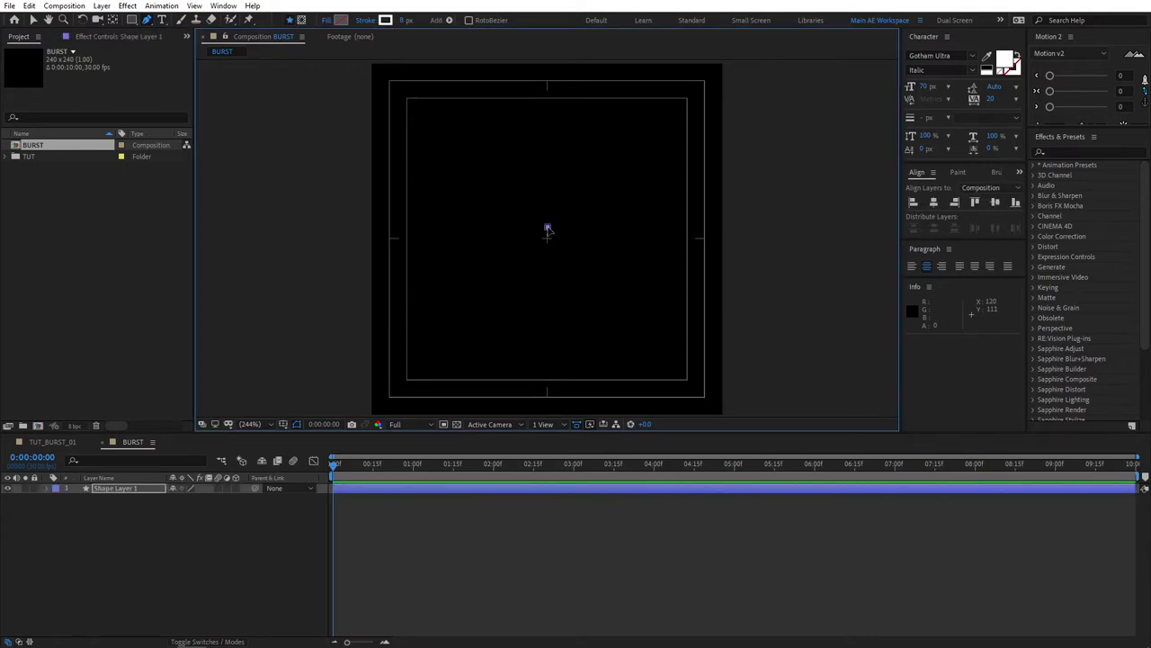
left_click(548, 85, "shift")
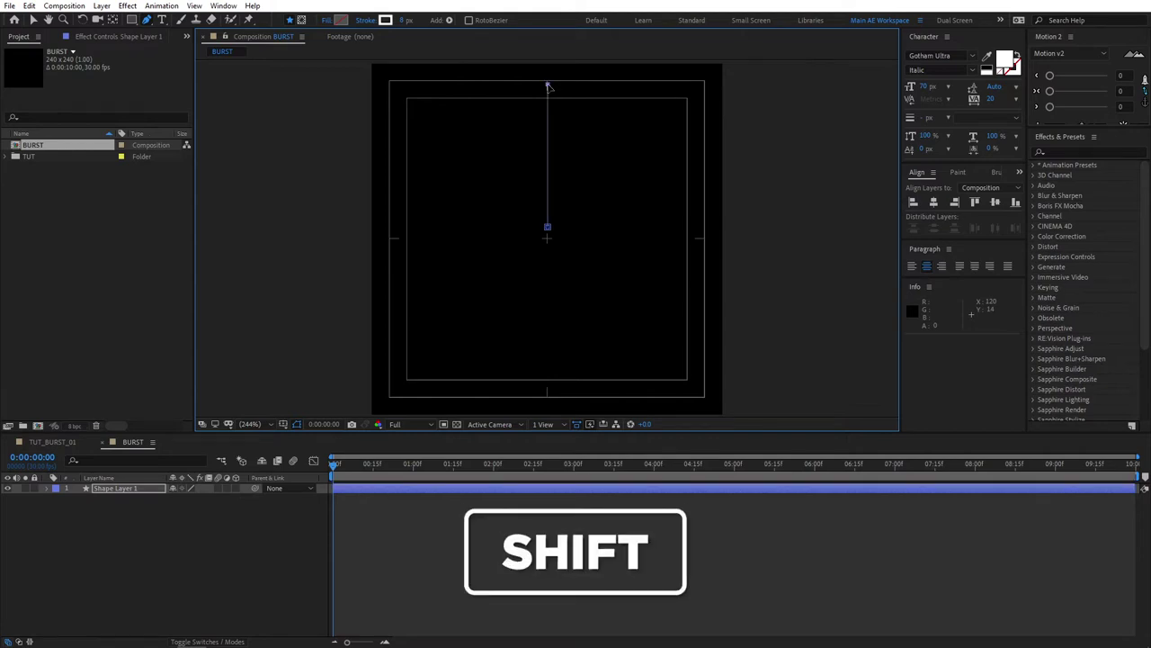
- Rename the shape layer Line and centre it horizontally in the composition
left_click(139, 489)
key("Return")
type("L")
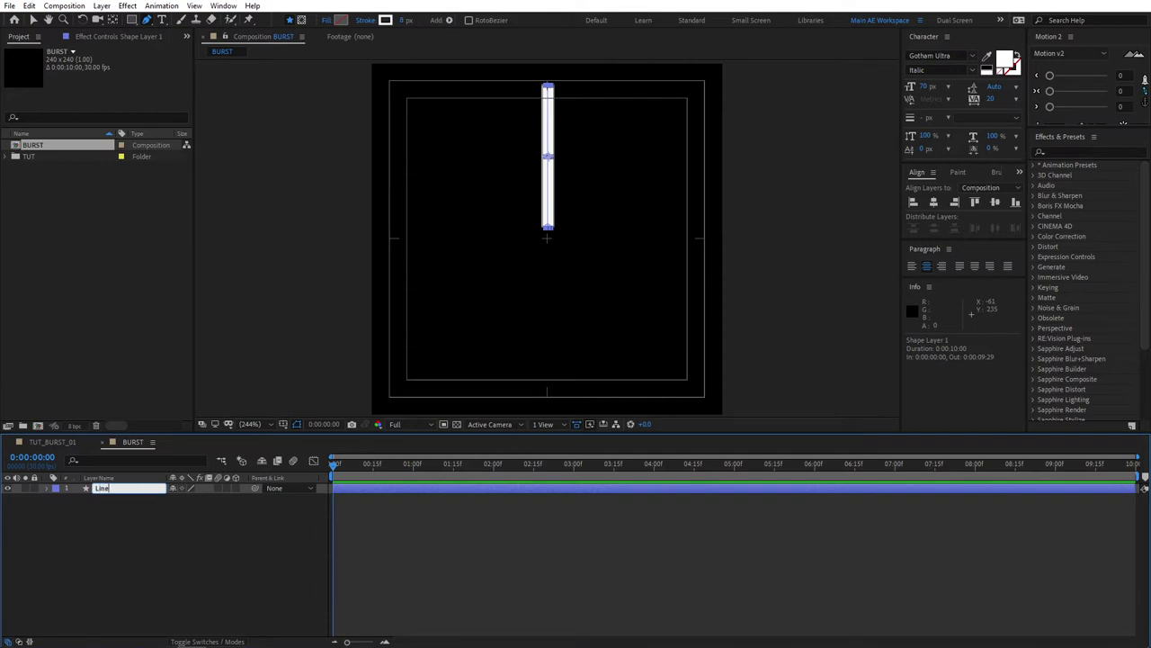
type("ine")
key("Return")
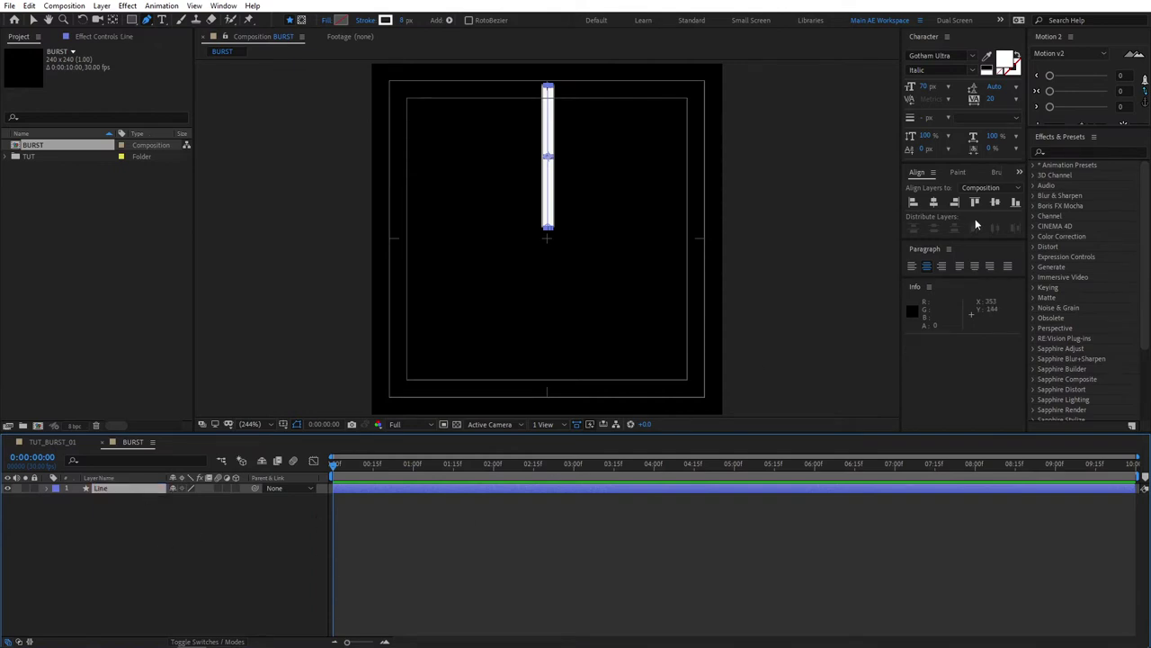
left_click(106, 542)
left_click(135, 489)
left_click(936, 203)
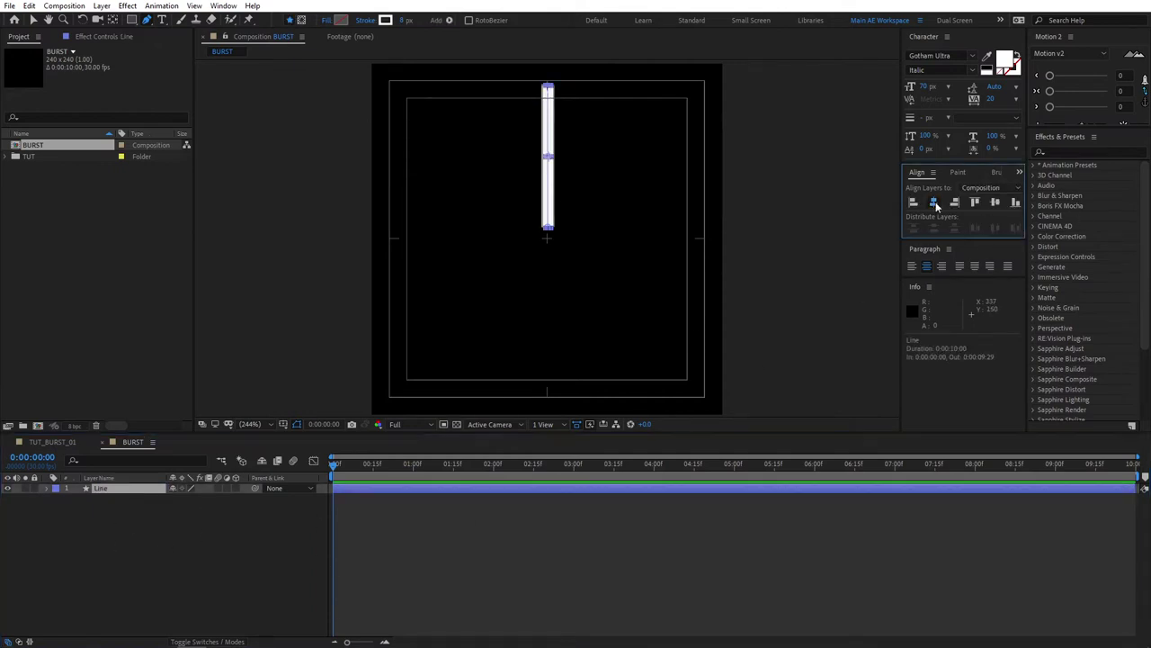
- Add a Repeater to the Line layer and set it to 4 copies
left_click(47, 489)
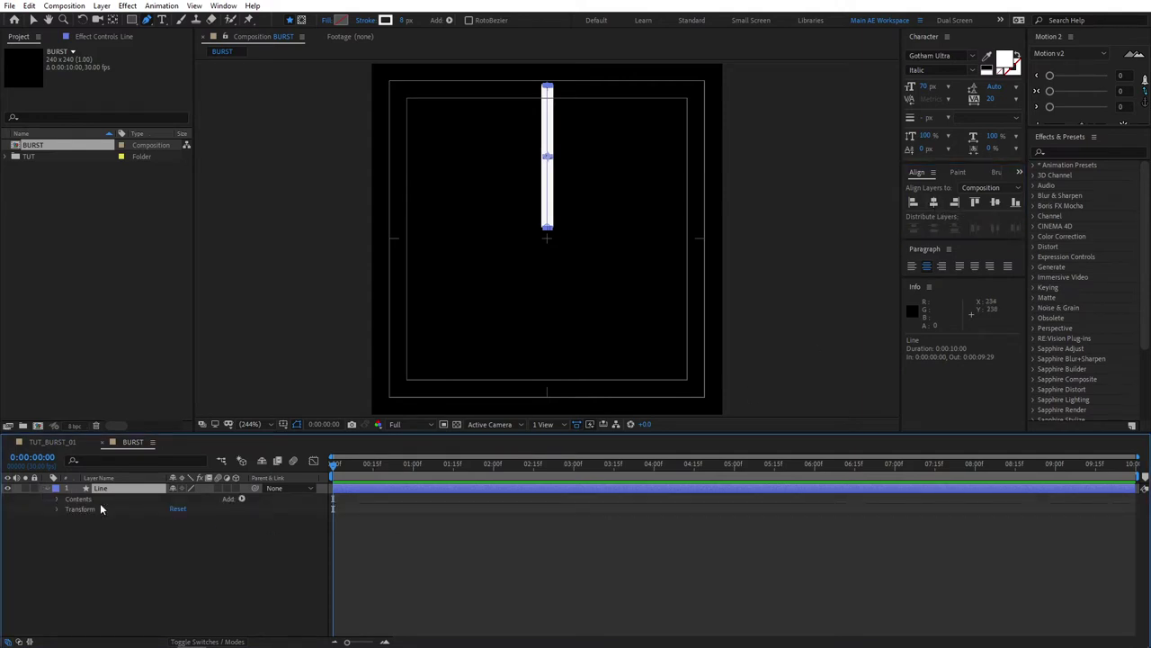
left_click(240, 500)
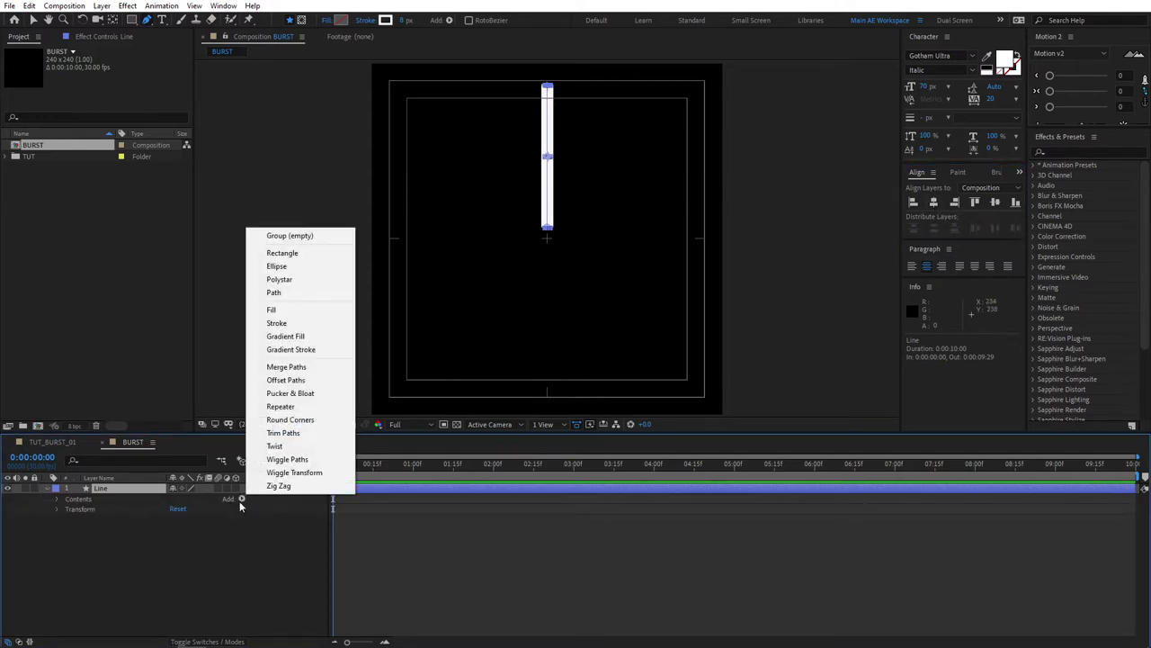
left_click(280, 410)
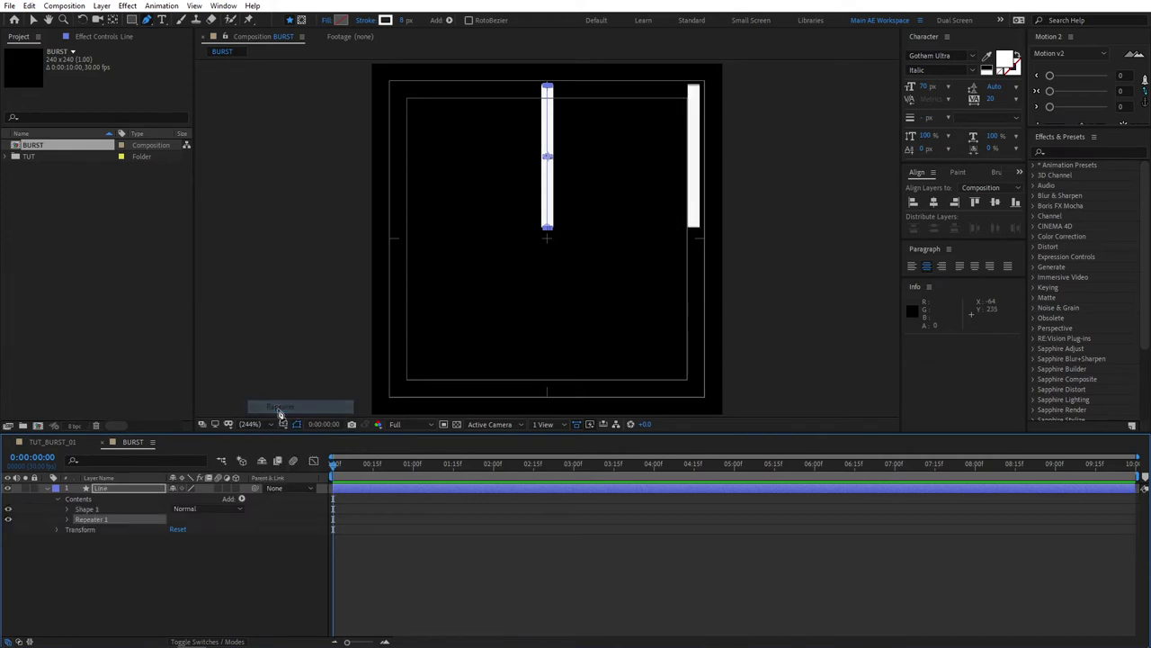
left_click(67, 519)
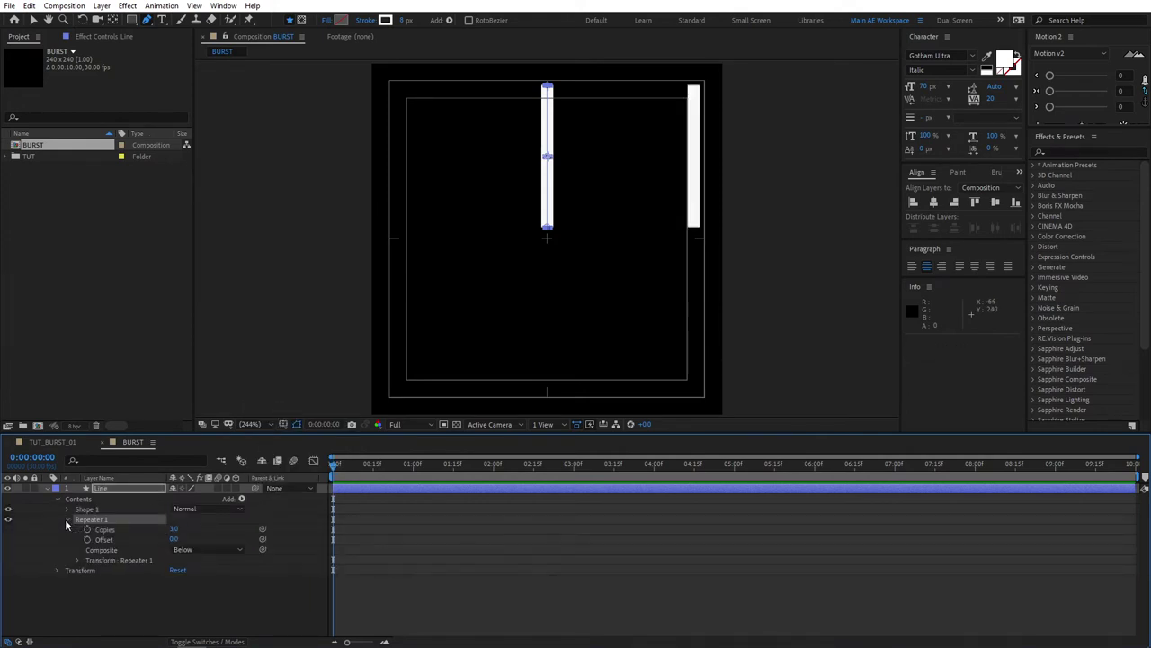
left_click(176, 529)
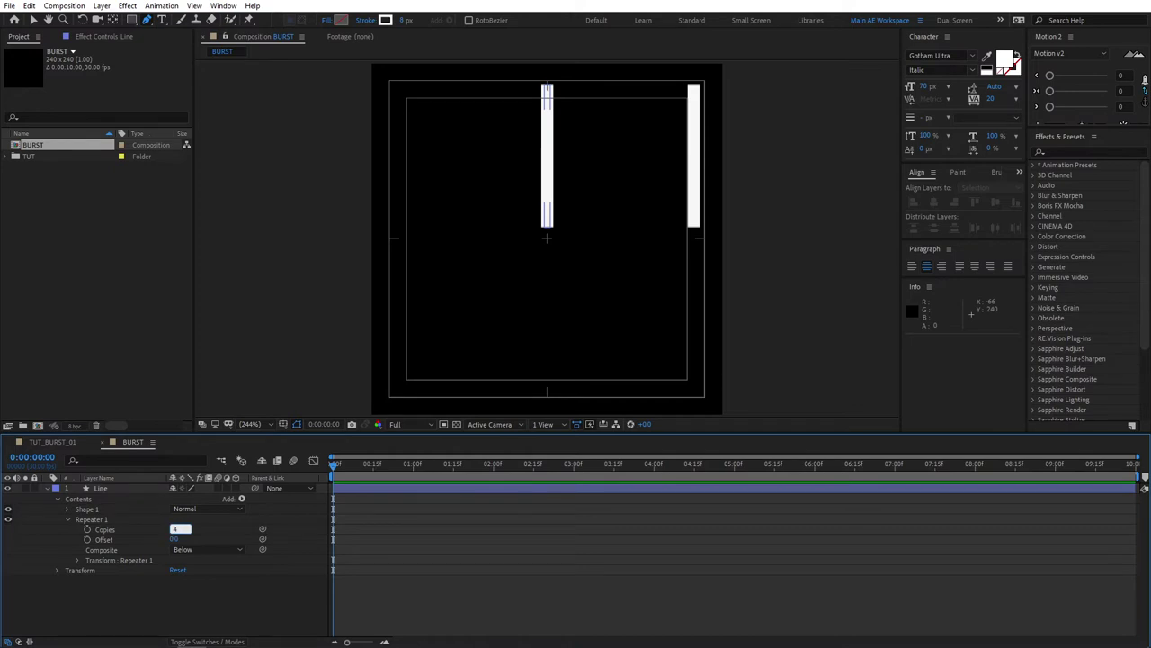
type("40")
key("Return")
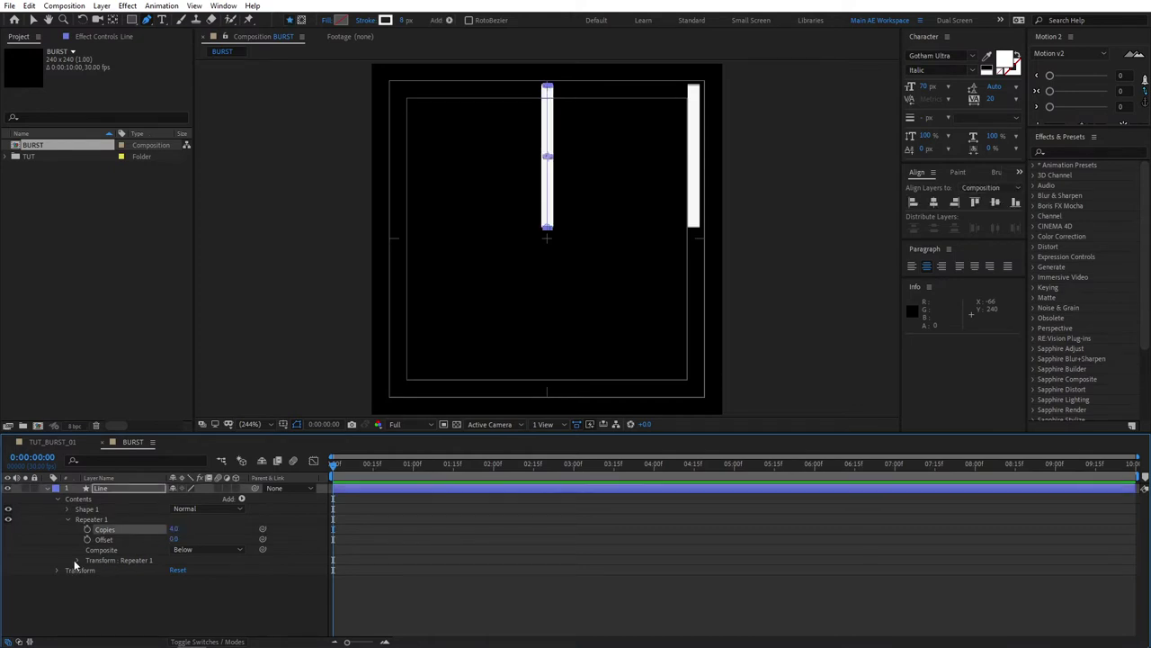
- Set the Repeater's transform to a horizontal position of 0 and a rotation of 90° to form a cross
left_click(77, 561)
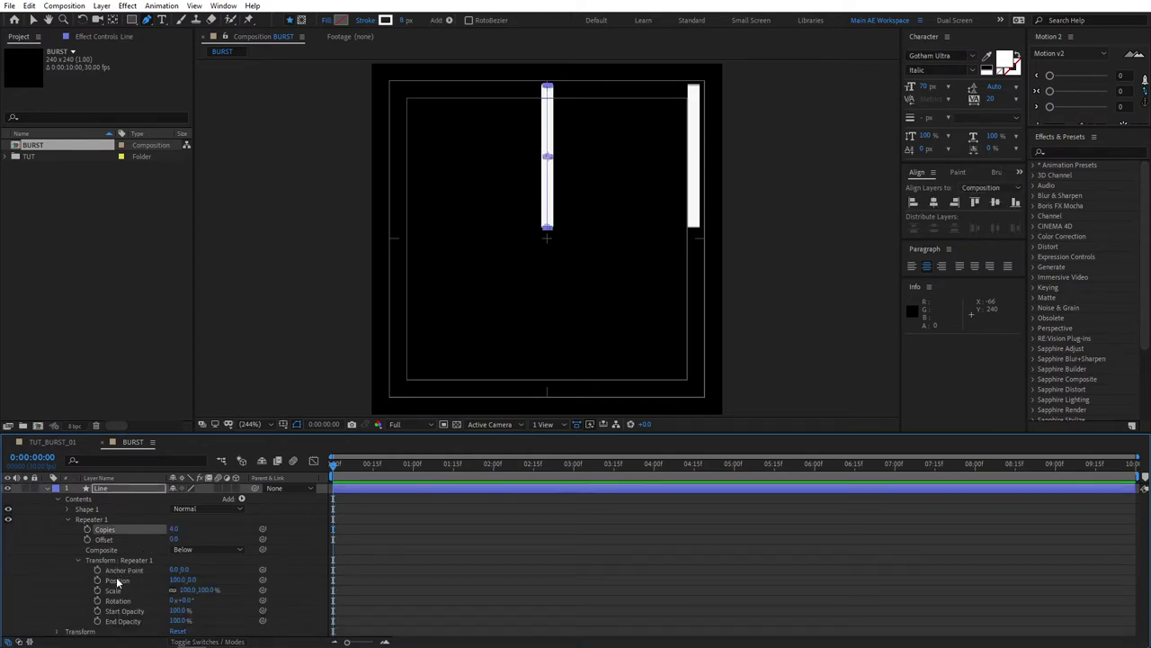
left_click(176, 581)
type("0")
key("Return")
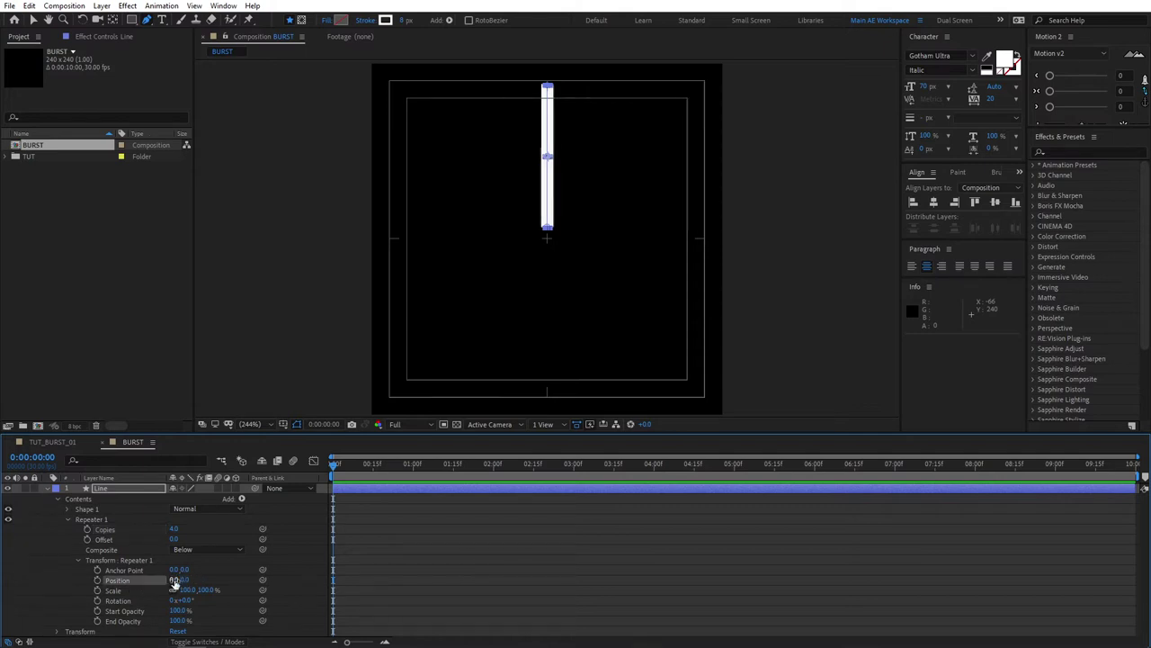
left_click(187, 600)
type("90")
key("Return")
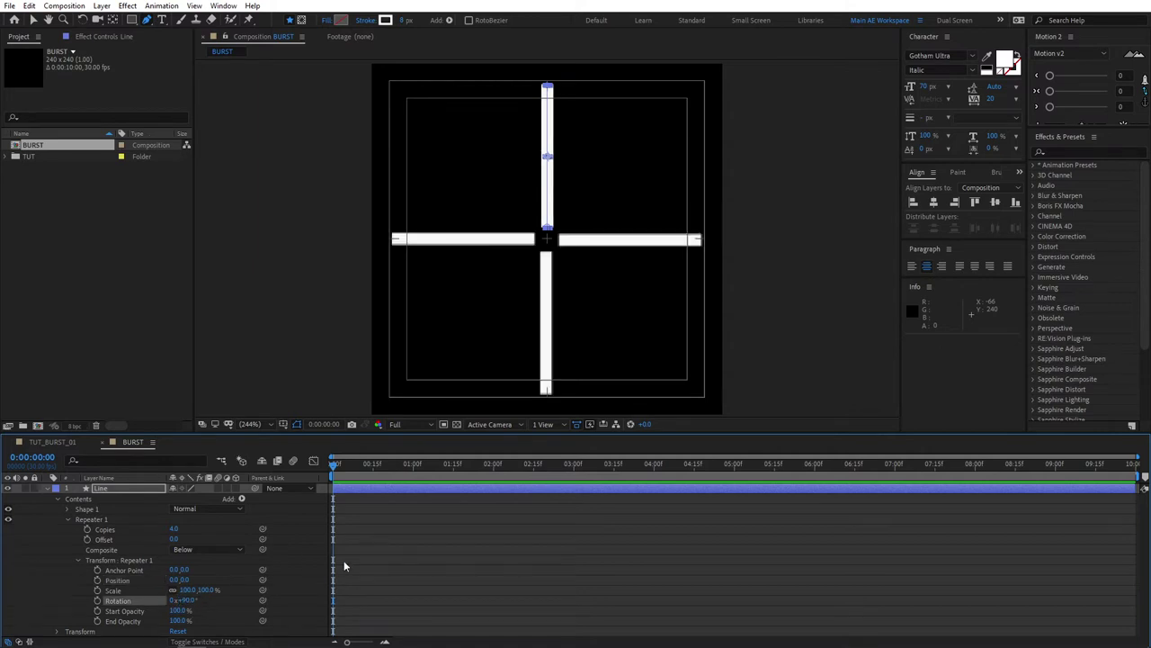
left_click(344, 565)
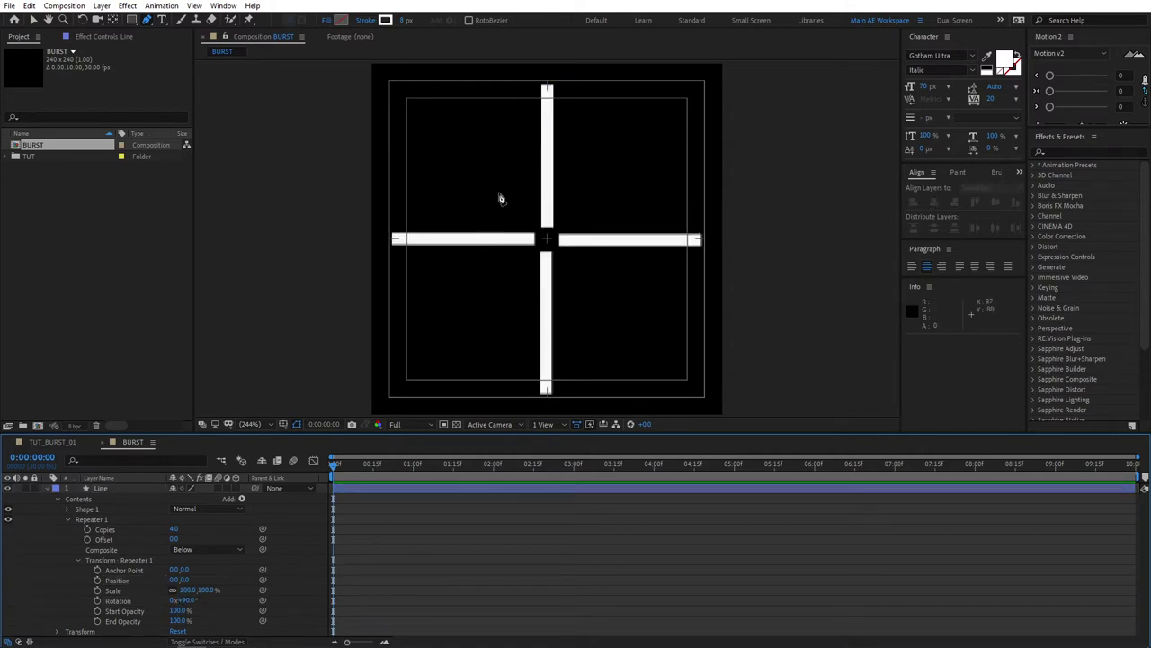
- Add a Trim Paths operator to the contents of the Line layer
left_click(65, 548)
left_click(65, 519)
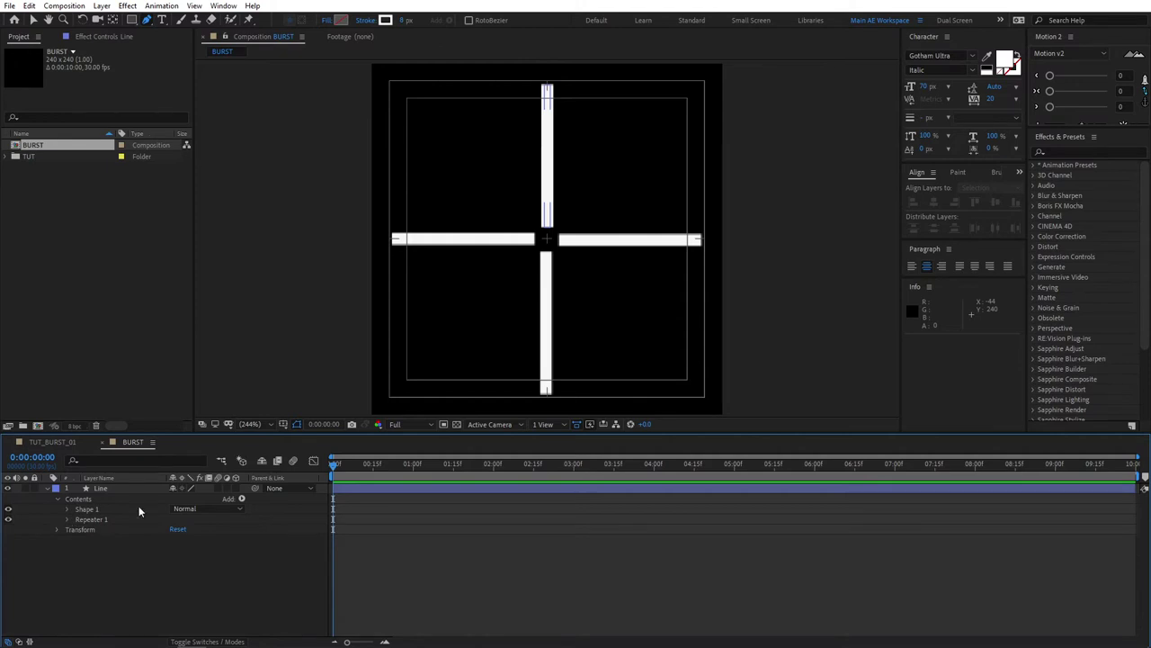
left_click(242, 498)
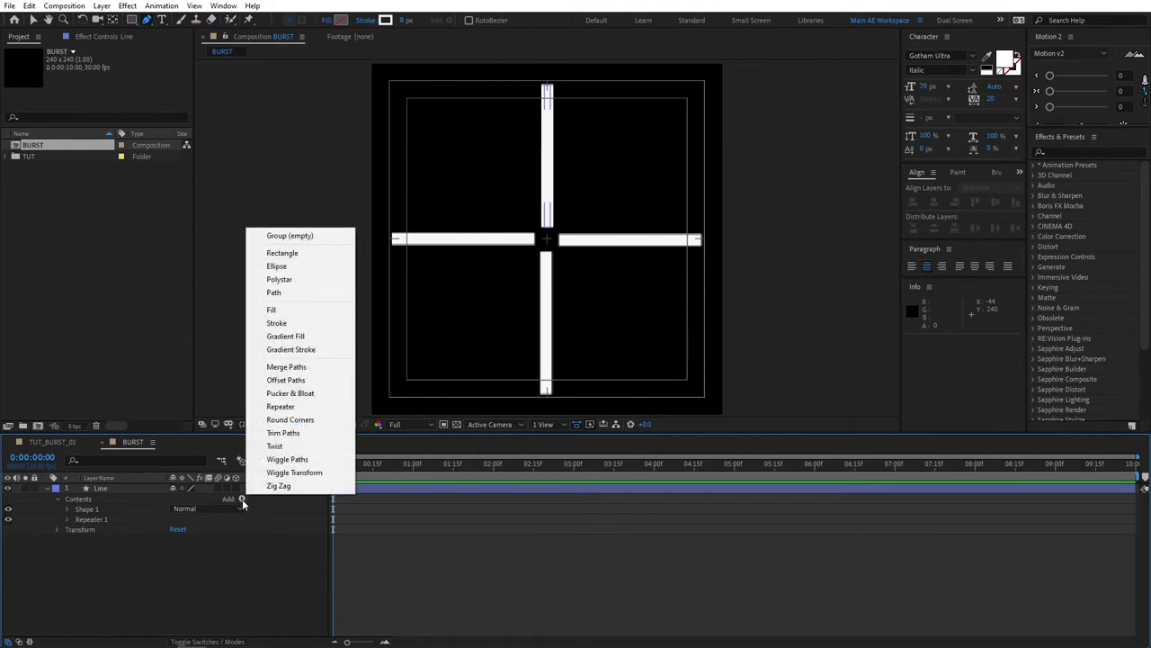
left_click(285, 433)
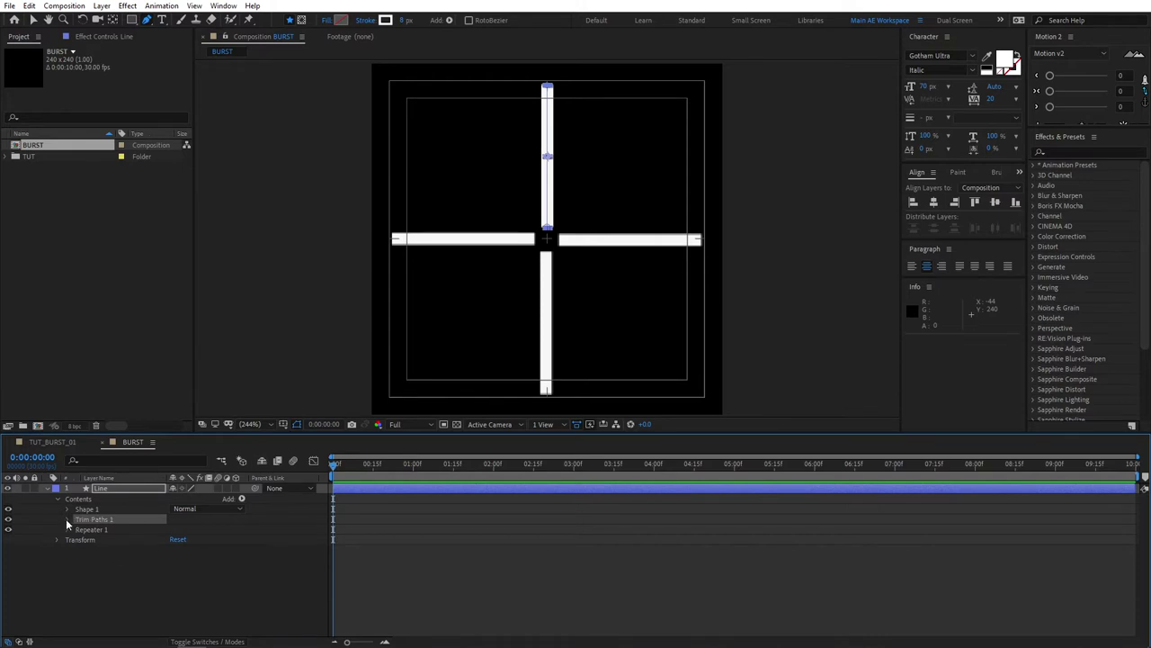
- Keyframe Trim Paths Start and End at 0:00:00:00, with End set to 0%
left_click(66, 519)
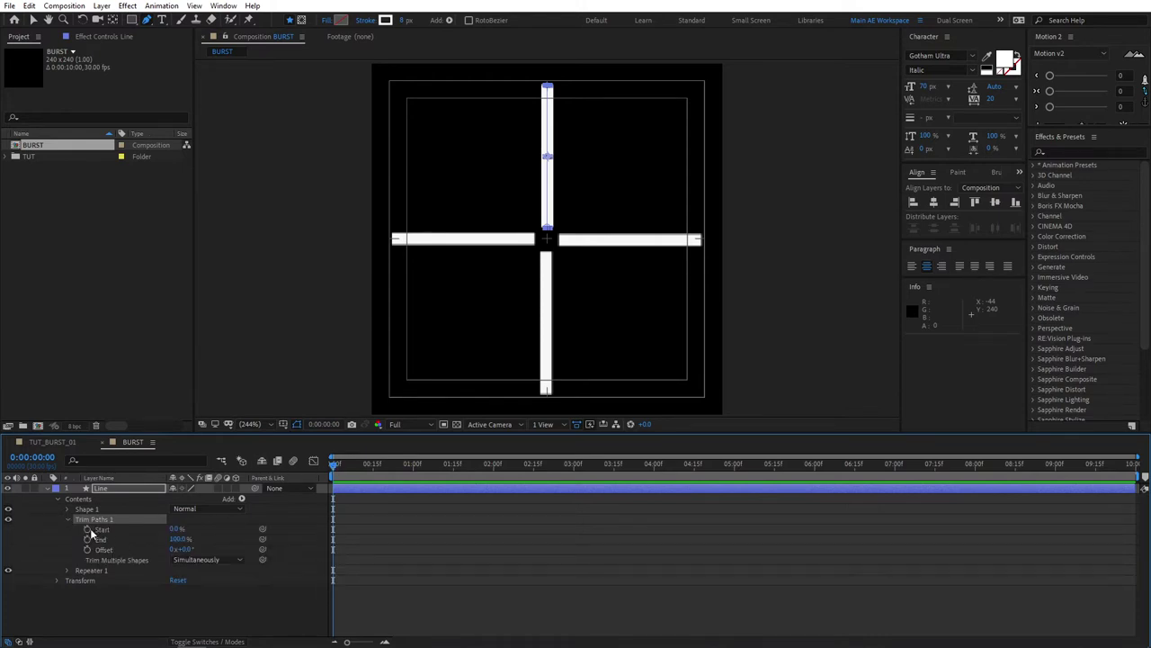
left_click(87, 530)
left_click(87, 539)
left_click(179, 539)
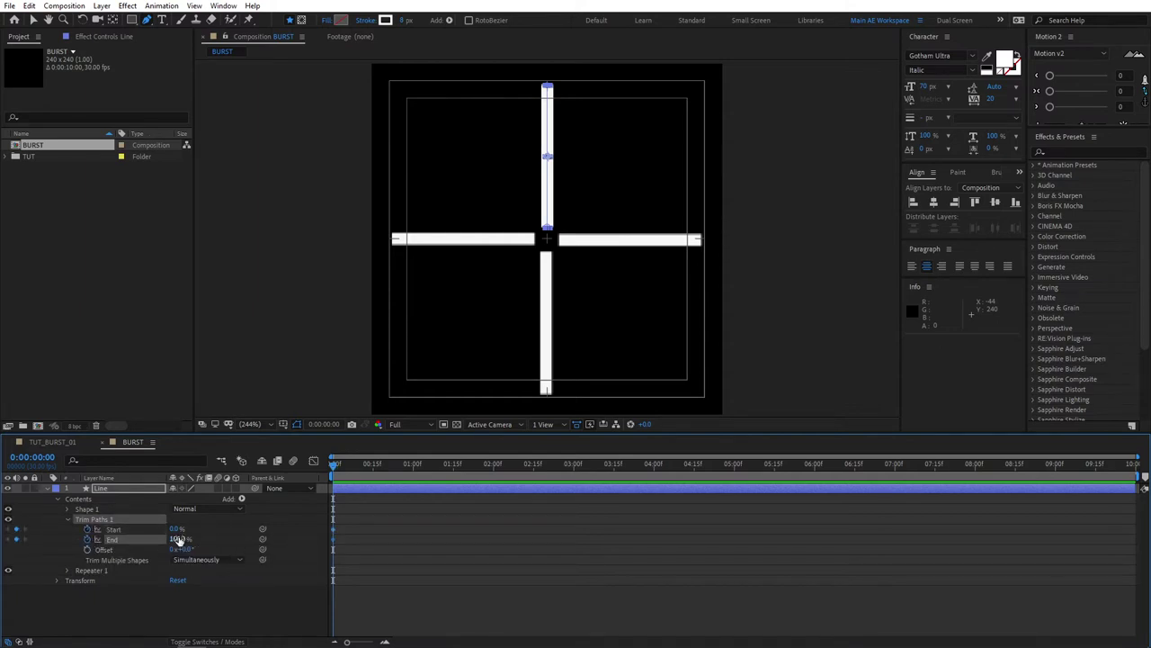
type("0")
key("Return")
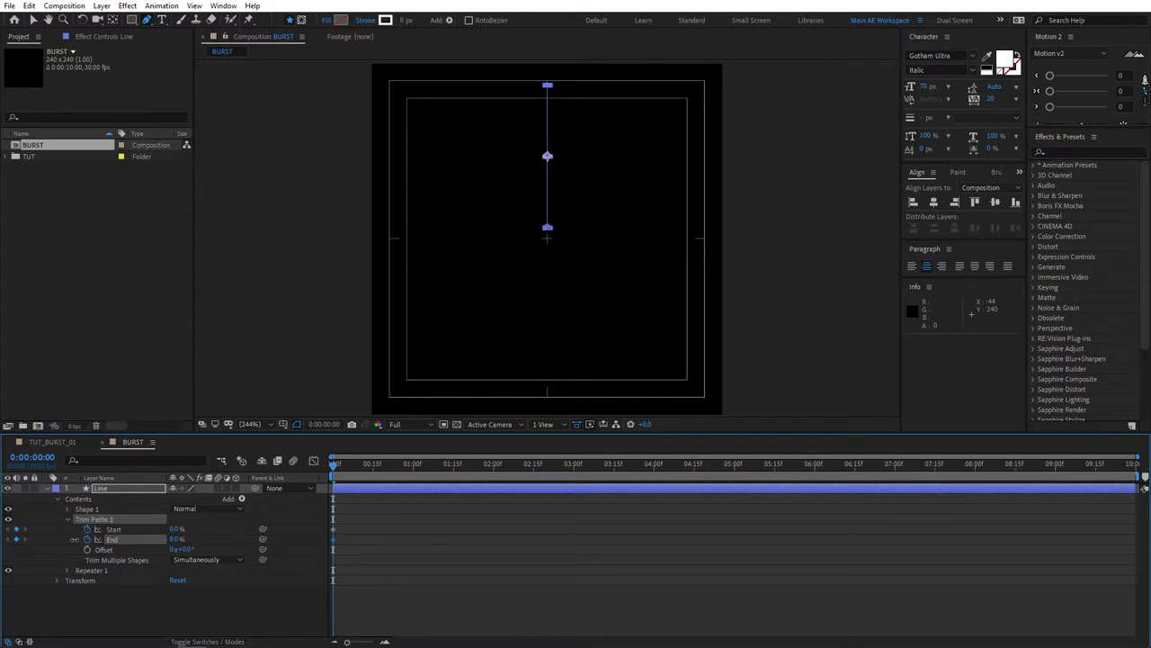
- Keyframe both Trim Paths Start and End at 100% at the one-second mark
left_click(413, 466)
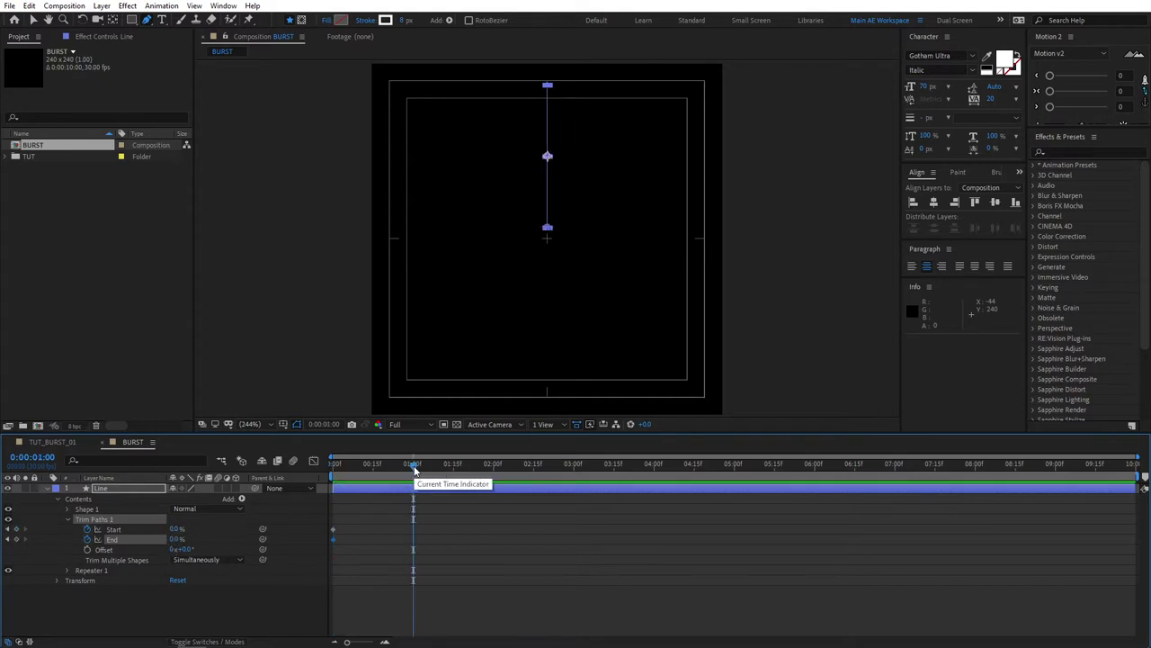
left_click(177, 529)
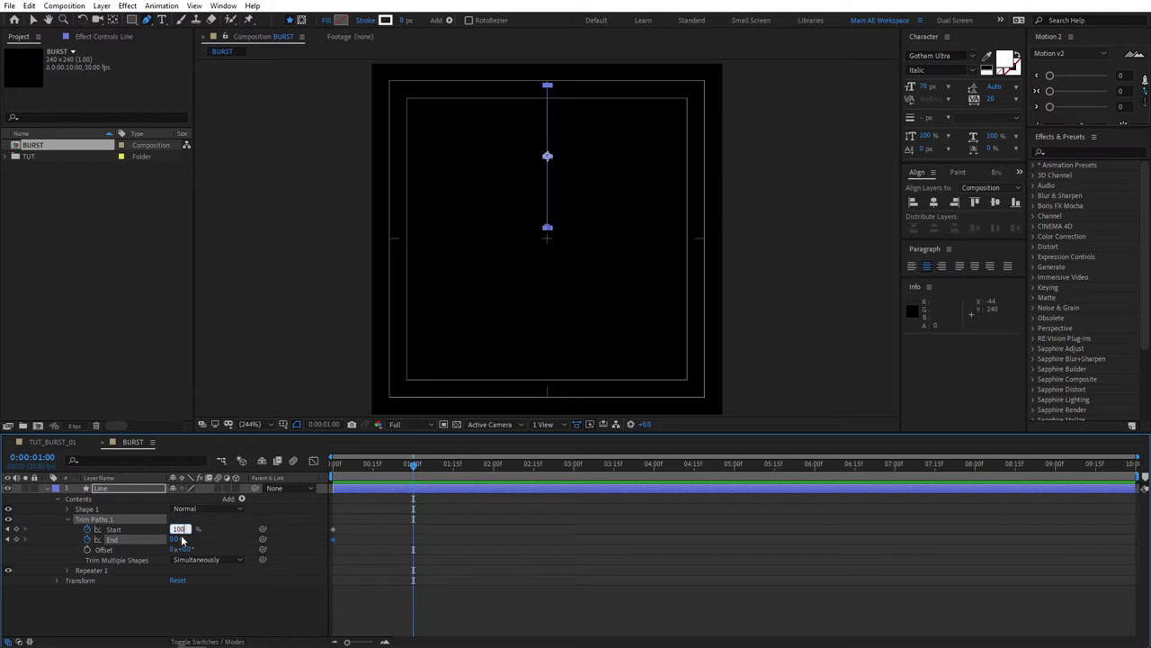
type("100")
key("Return")
left_click(180, 538)
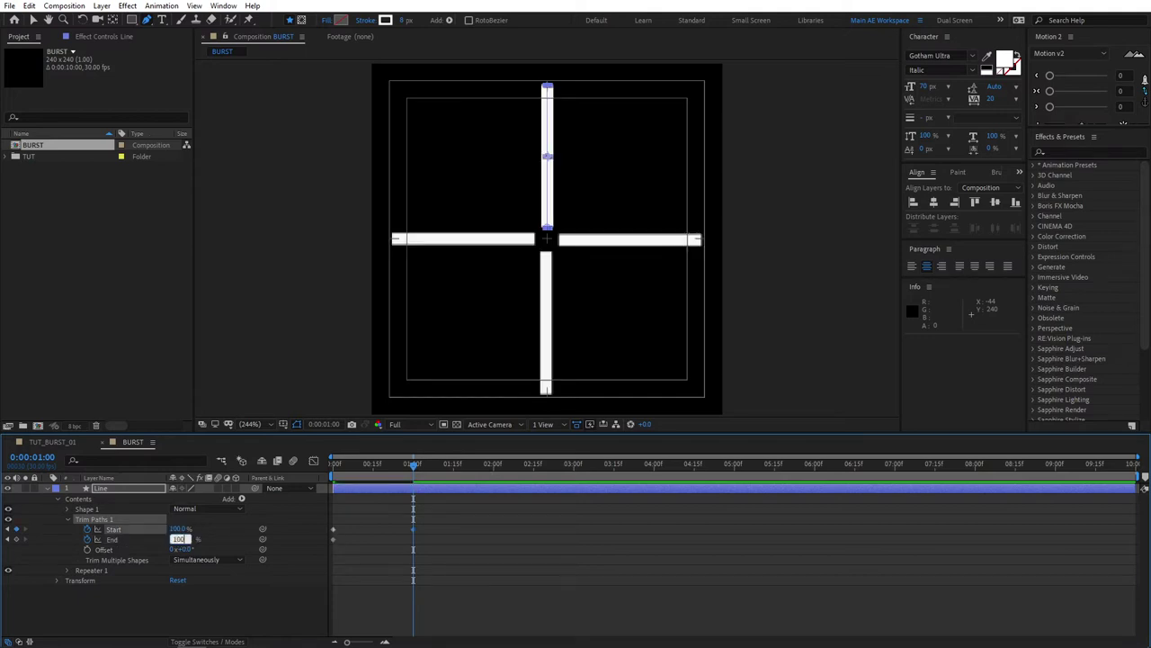
type("100")
key("Return")
left_click(288, 587)
- Shift both Trim Paths End keyframes four frames later so the first sits at 0:00:00:04, and preview the animation
left_click_drag(362, 464, 334, 464)
left_click(325, 486)
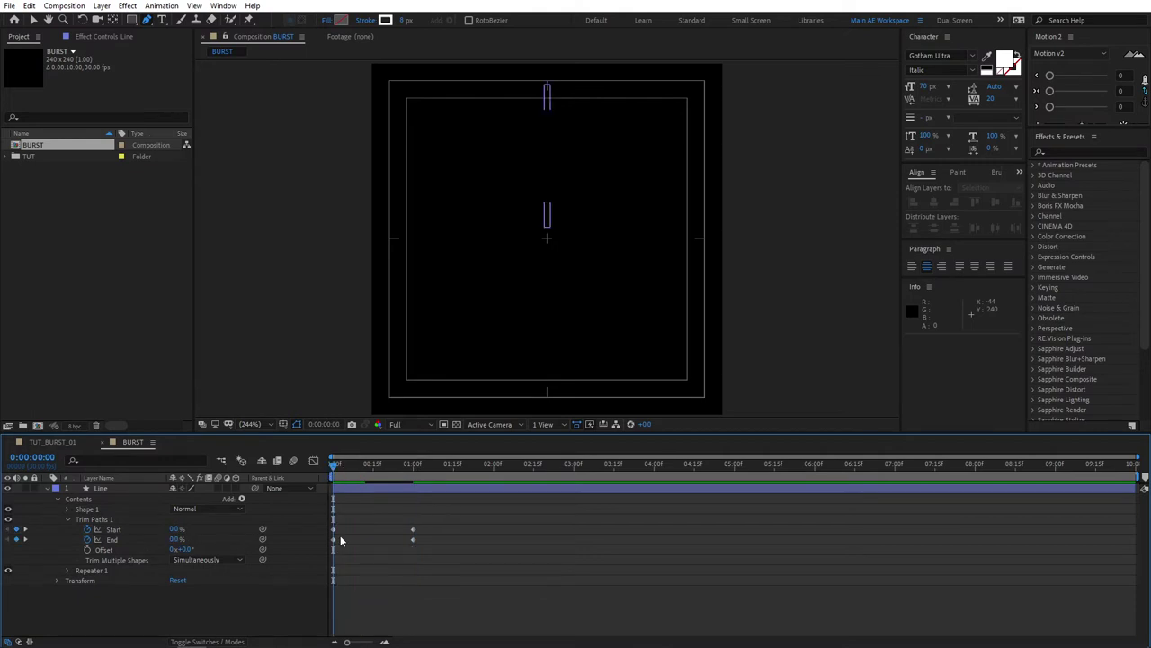
key("Page_Down")
key("Page_Down")
key("Page_Down")
key("Page_Down")
left_click_drag(457, 557, 344, 545)
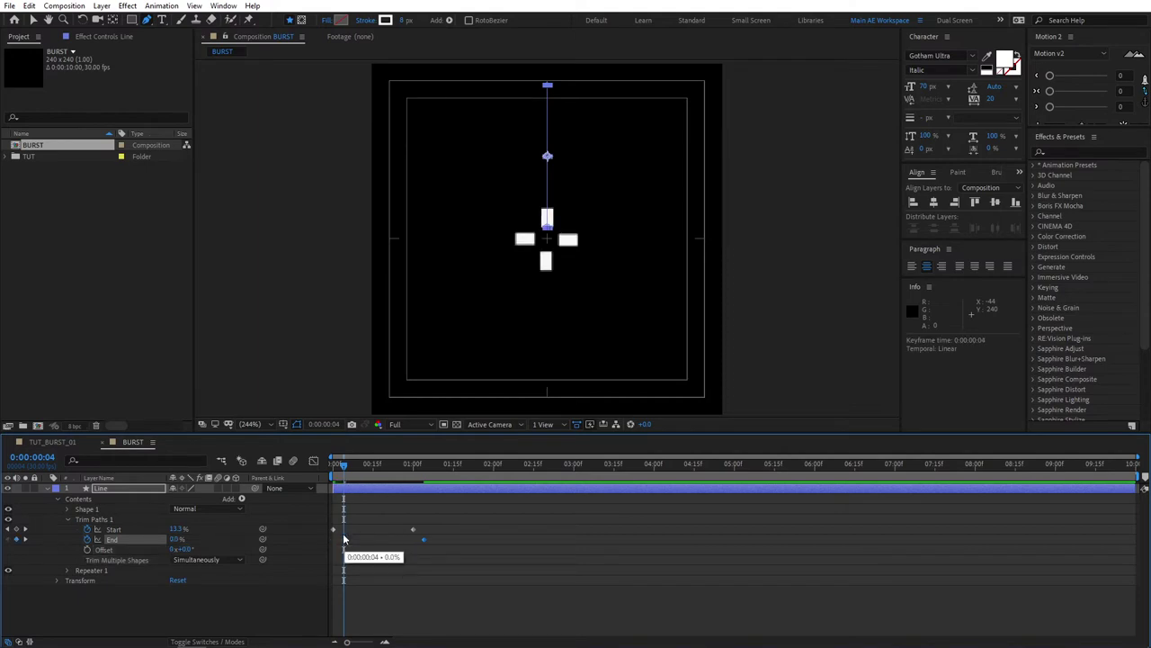
key("space")
key("space")
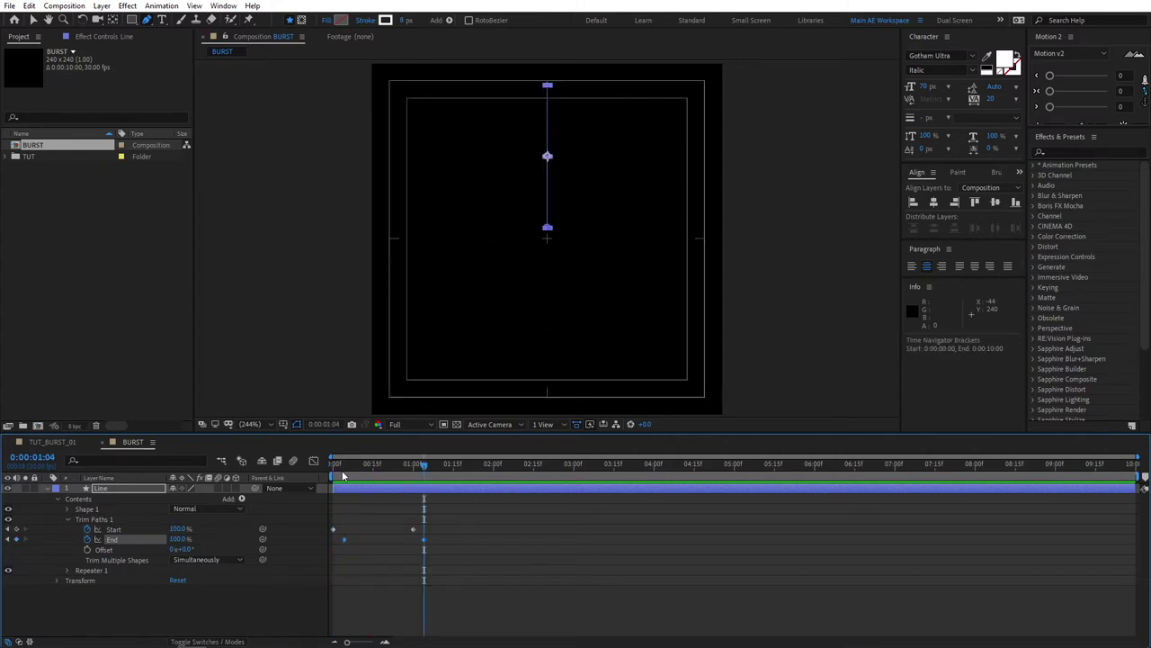
- Apply Easy Ease to all four Trim Paths Start and End keyframes of the Line layer
left_click_drag(348, 468, 295, 493)
left_click(456, 589)
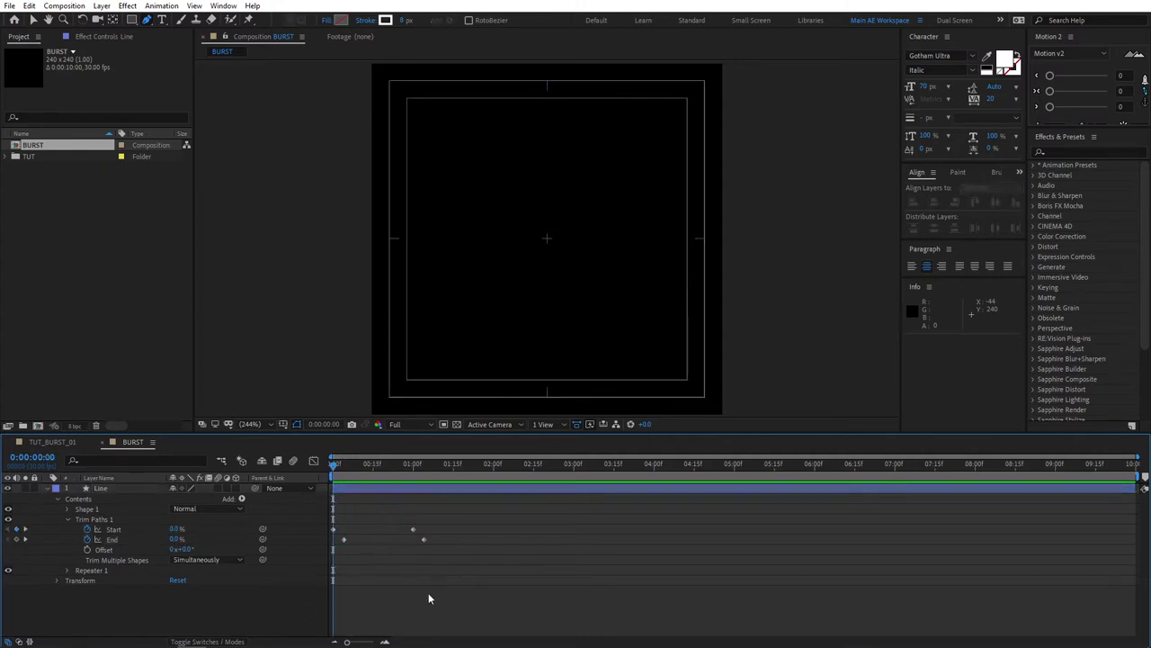
left_click_drag(491, 568, 325, 514)
key("F9")
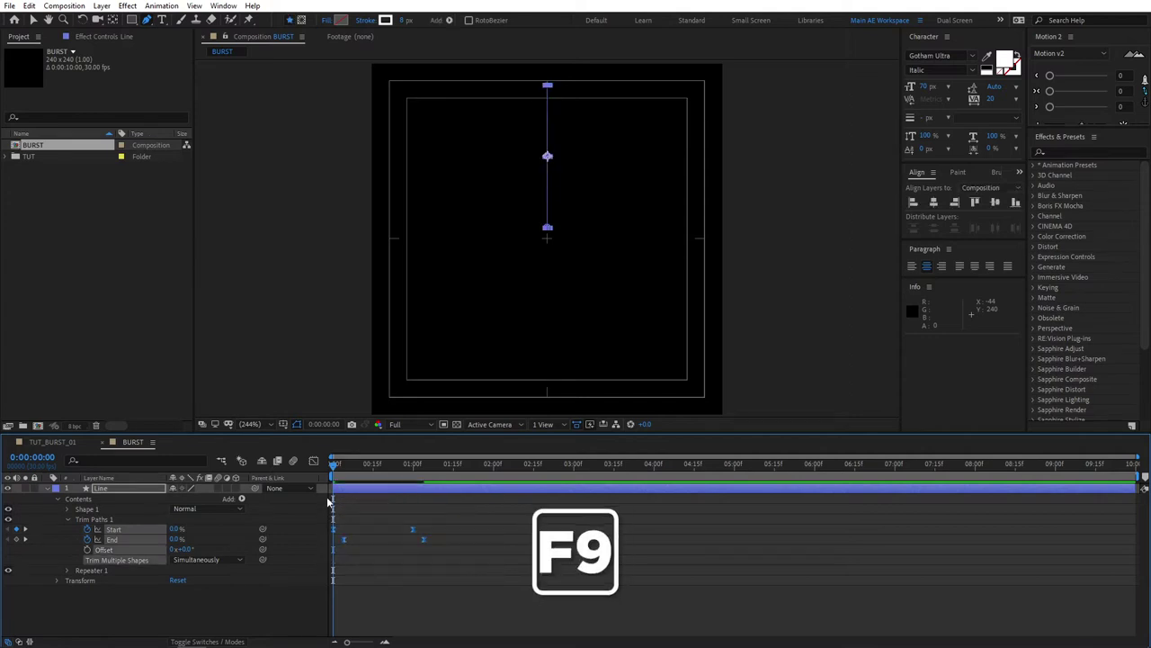
- Reshape the Trim Paths Start and End speed curves in the Graph Editor into sharp peaks midway between their keyframes
left_click(314, 462)
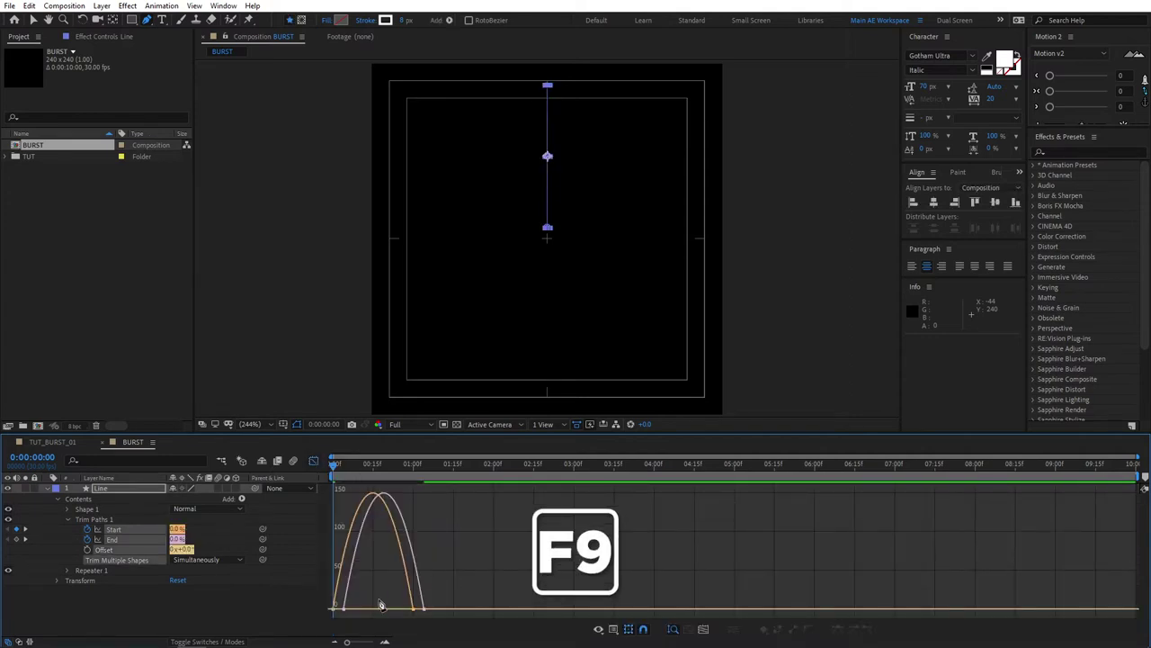
key("v")
left_click_drag(454, 591, 412, 609)
key("ctrl+z")
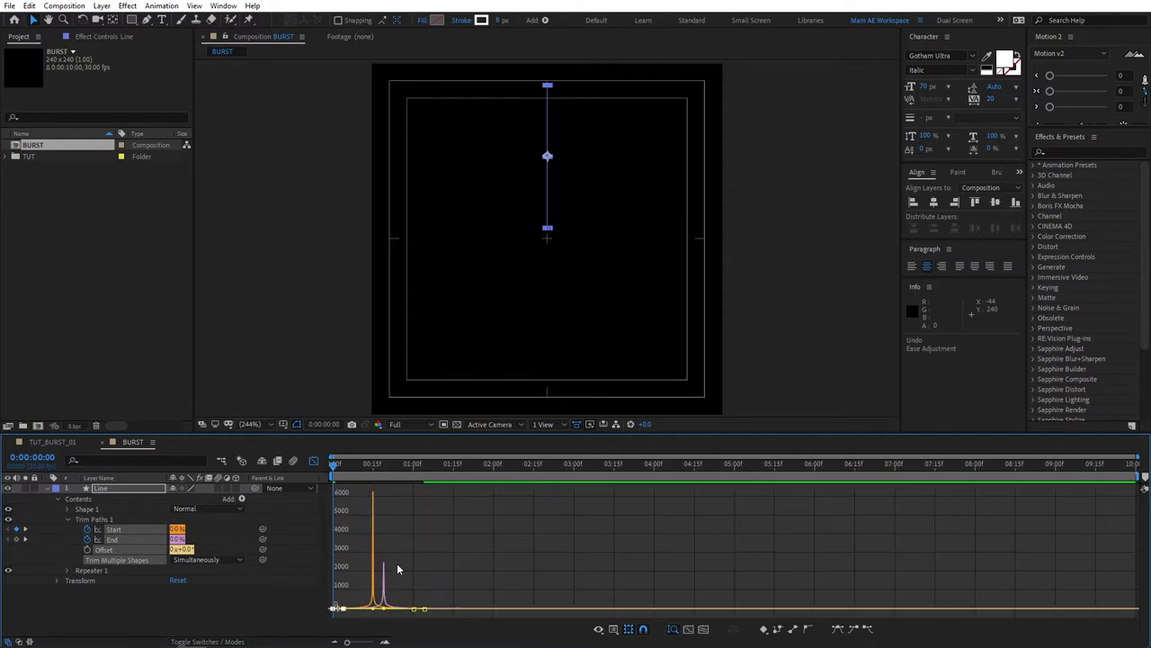
left_click(313, 460)
- Preview the eased line animation and move the current time to 0:00:00:15
left_click(322, 514)
left_click(340, 464)
key("space")
key("space")
key("space")
key("space")
left_click_drag(349, 464, 373, 466)
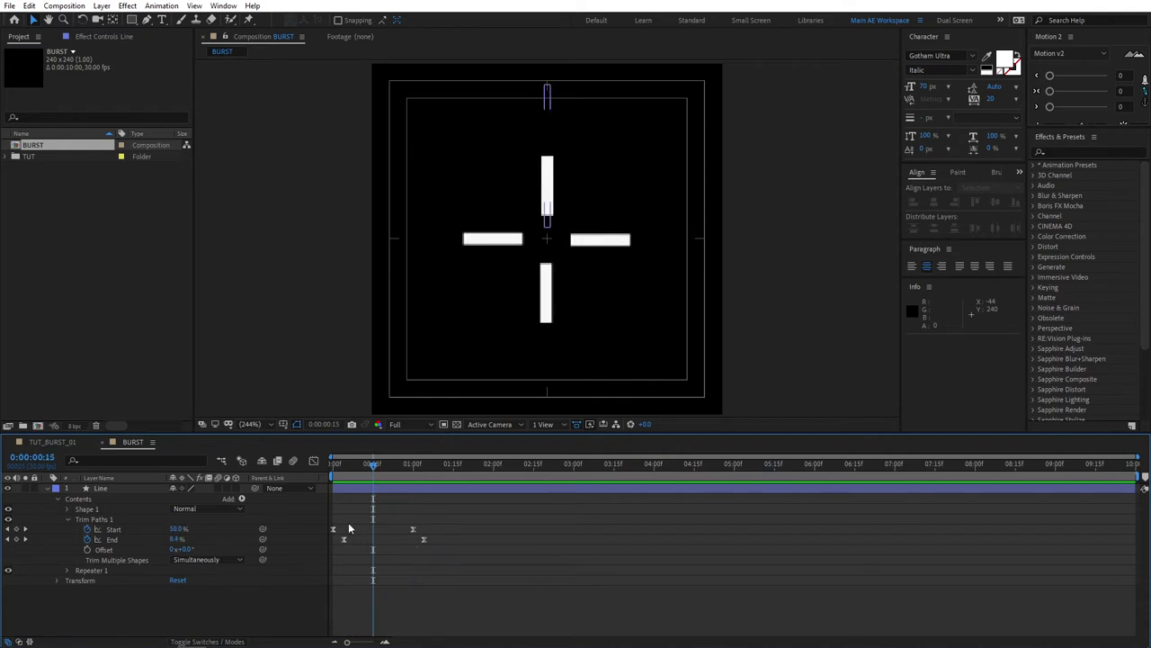
- Set the Line Cap of the Line layer's Stroke 1 to Round Cap
left_click(67, 509)
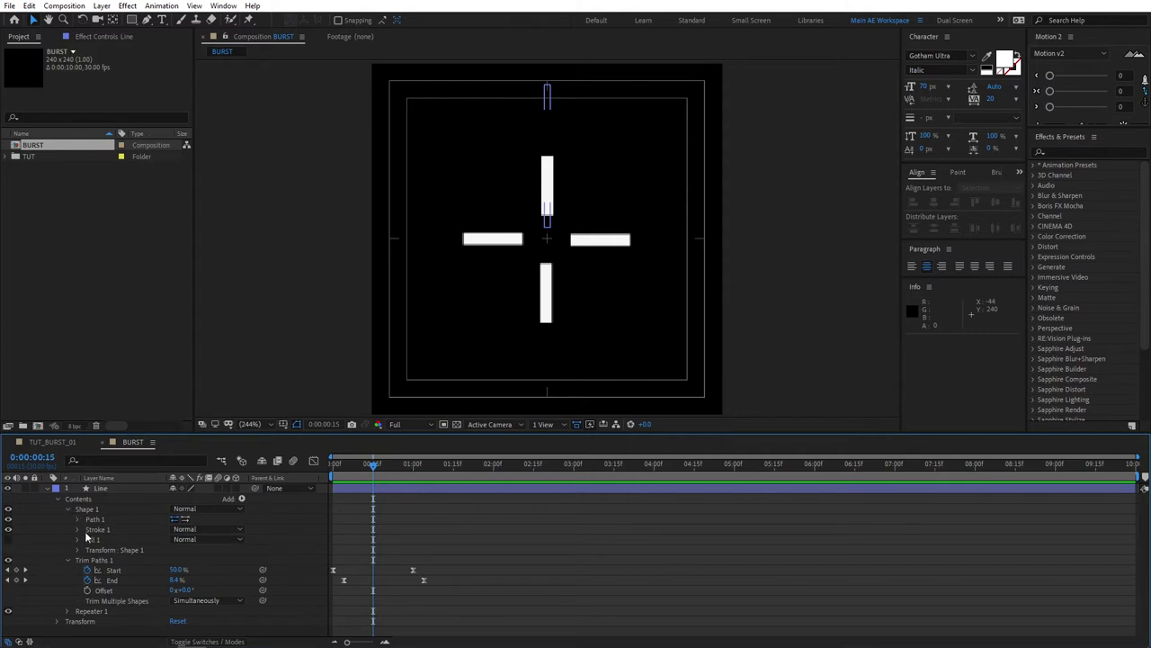
left_click(76, 529)
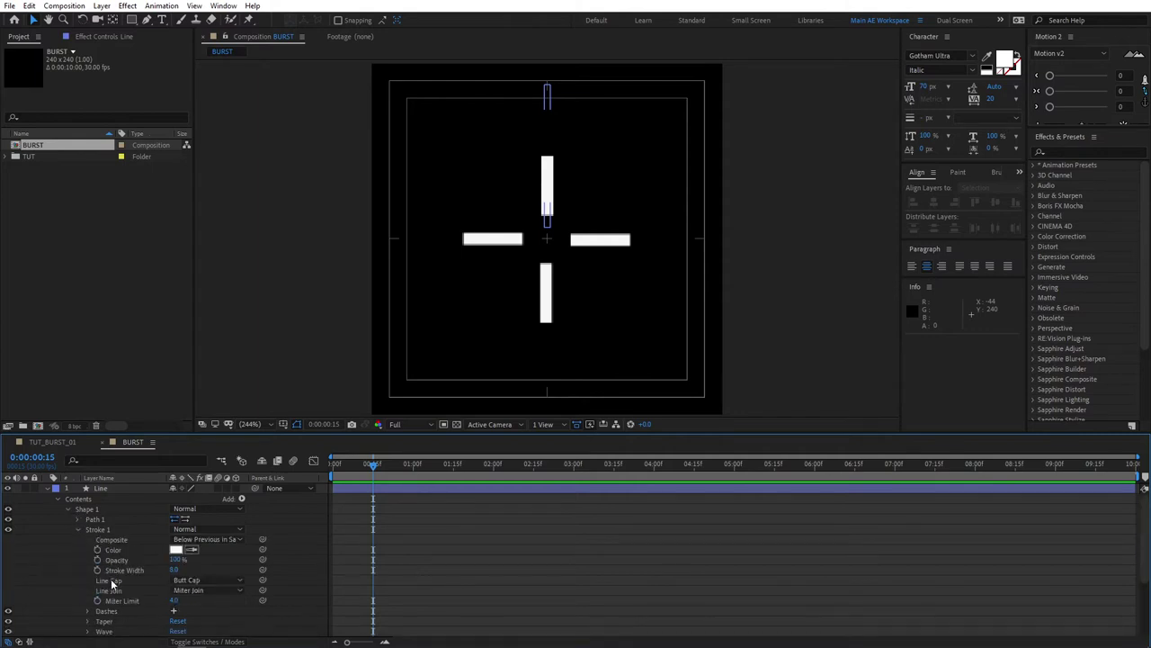
left_click(184, 580)
left_click(197, 609)
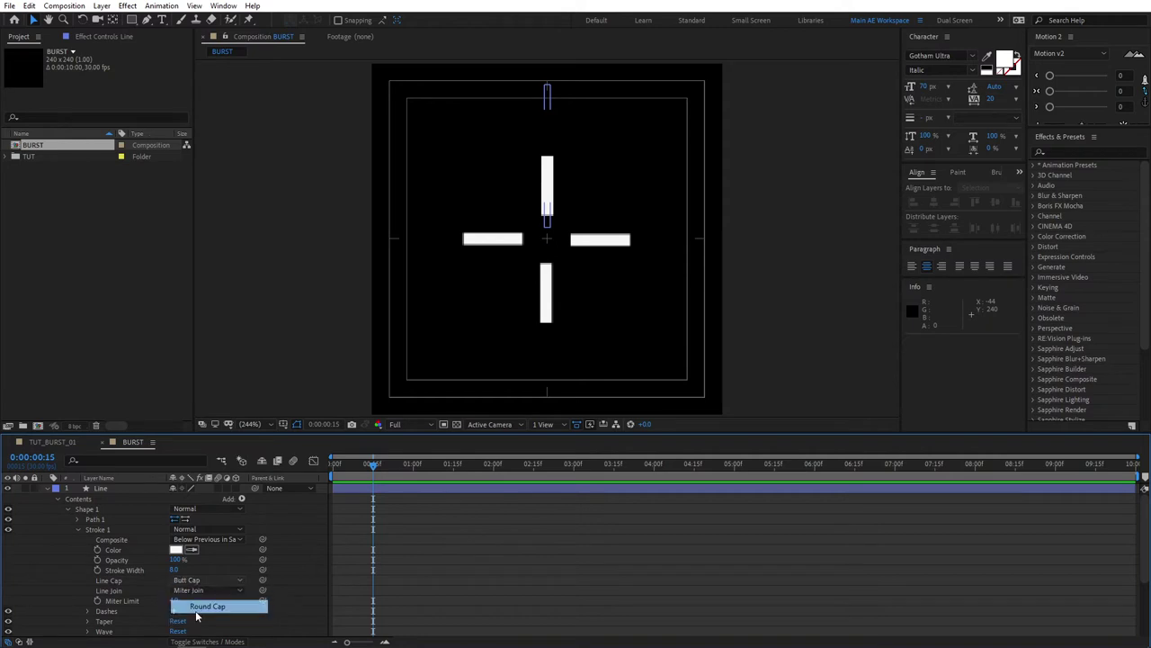
- Preview the round-capped lines from the start, return to 0:00:00:00 and collapse the Line layer's properties
left_click(333, 464)
key("space")
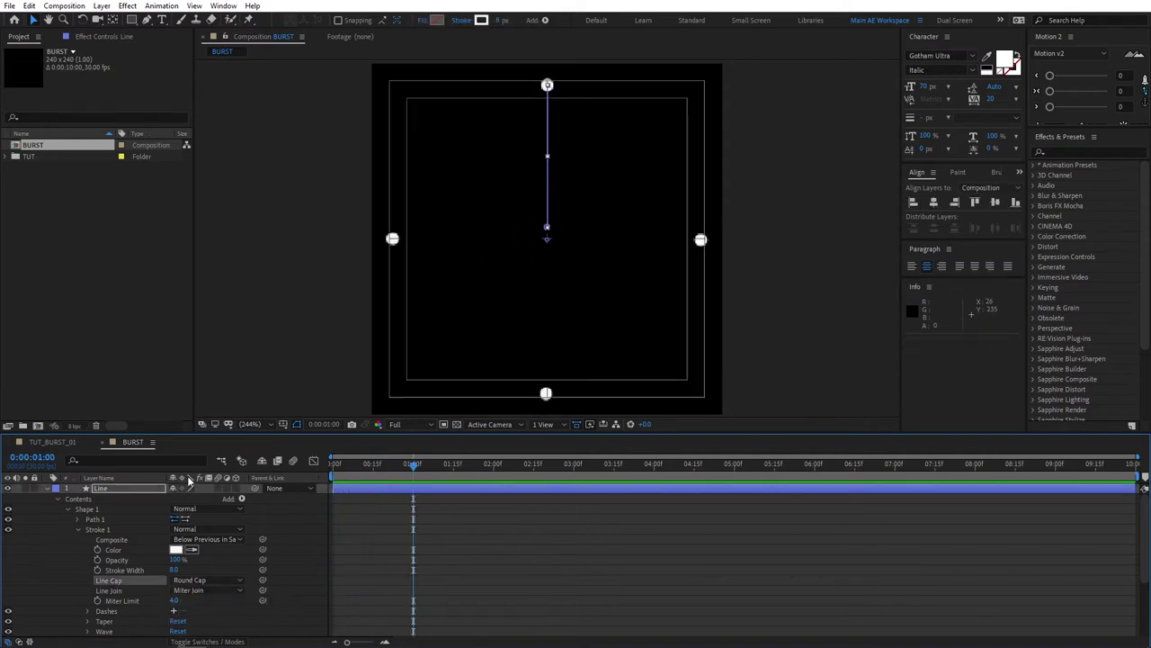
left_click(76, 521)
left_click(67, 509)
left_click_drag(414, 466, 321, 477)
key("space")
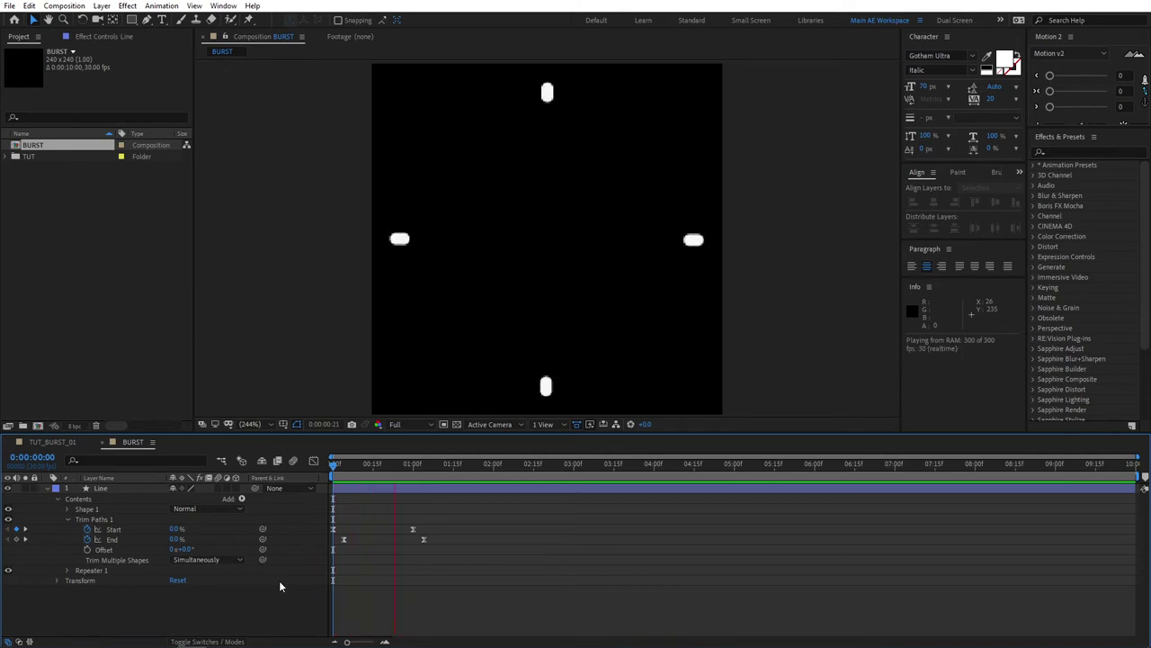
key("space")
key("Home")
key("u")
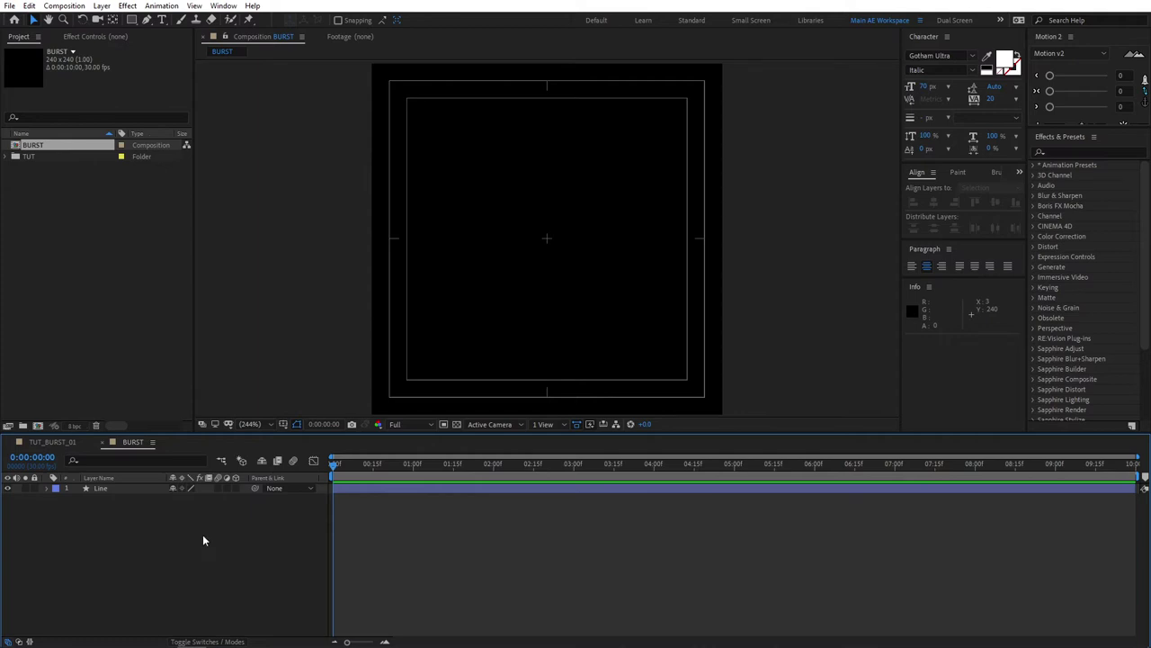
- Duplicate the Line layer and shift the copy to start at 0:00:00:04
left_click(107, 488)
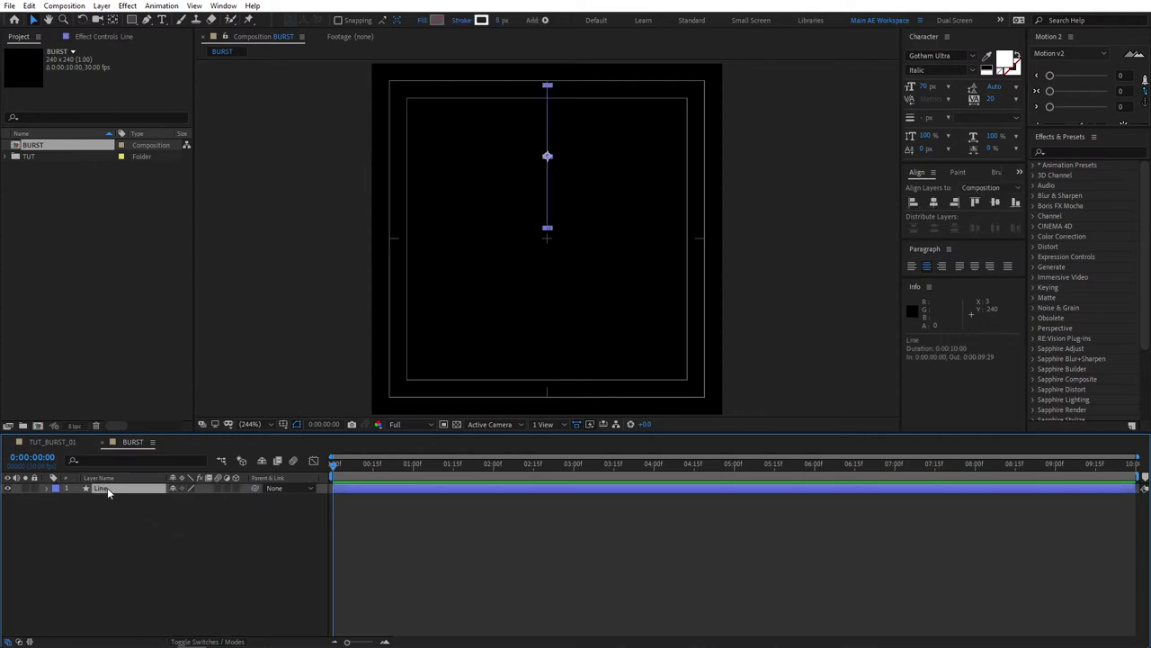
key("ctrl+d")
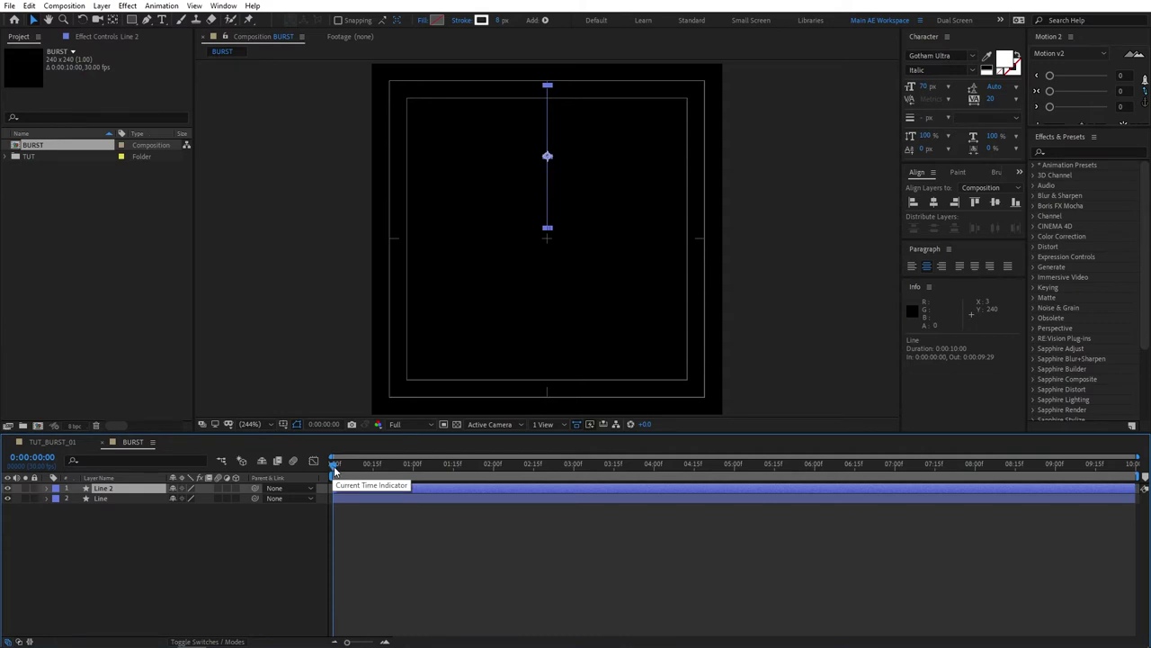
key("Page_Down")
key("Page_Down")
key("Page_Down")
key("Page_Down")
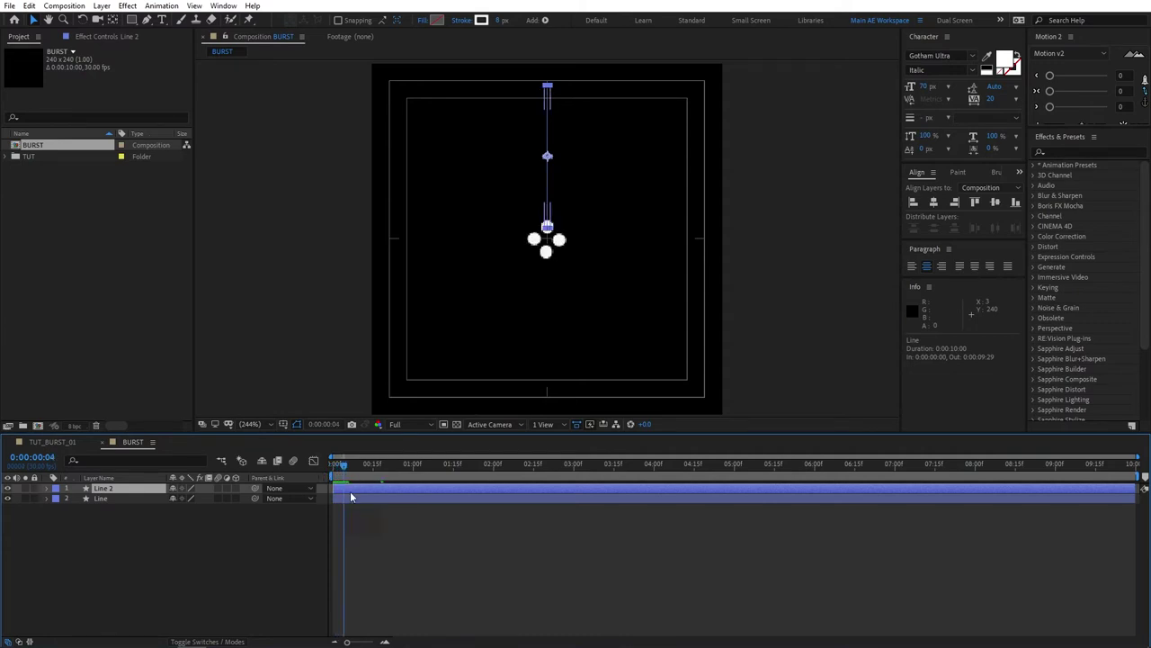
left_click_drag(350, 490, 363, 492)
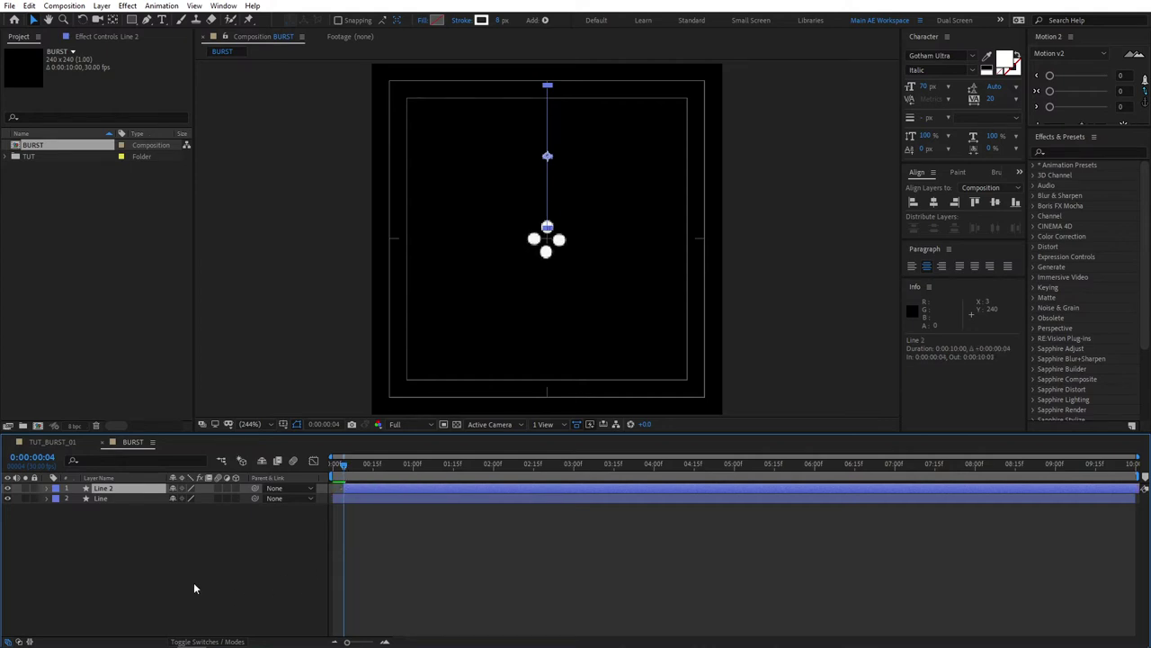
- Check the anchor point of Line 2 and set the layer's Rotation to 45°
left_click(121, 537)
left_click(111, 490)
left_click(113, 20)
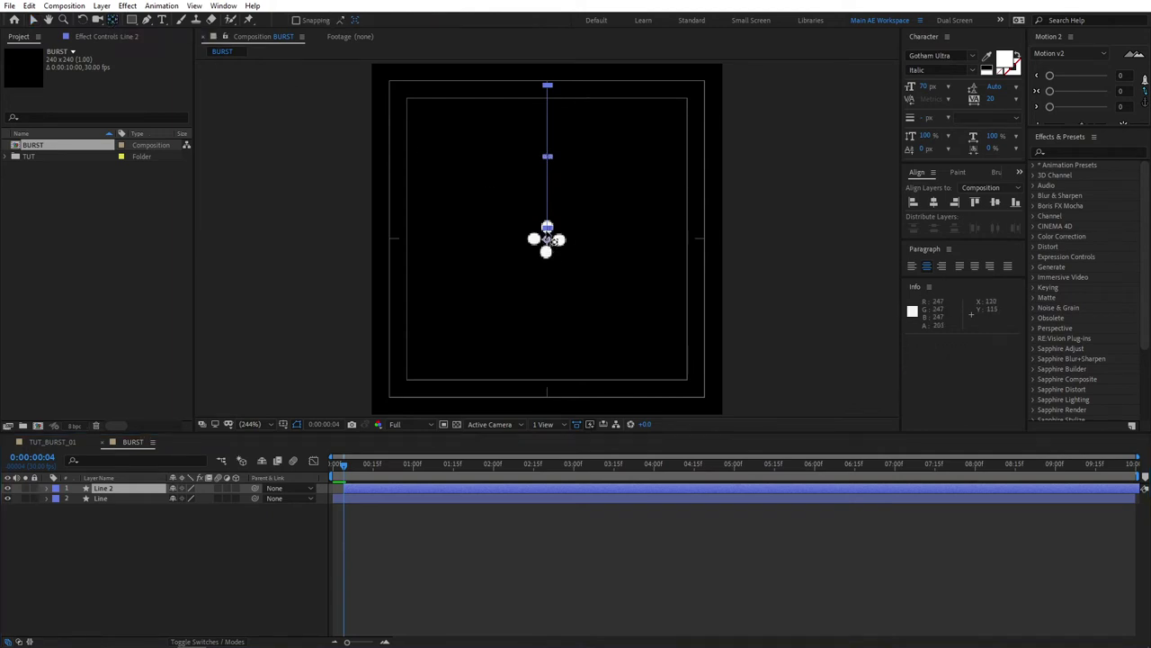
key("r")
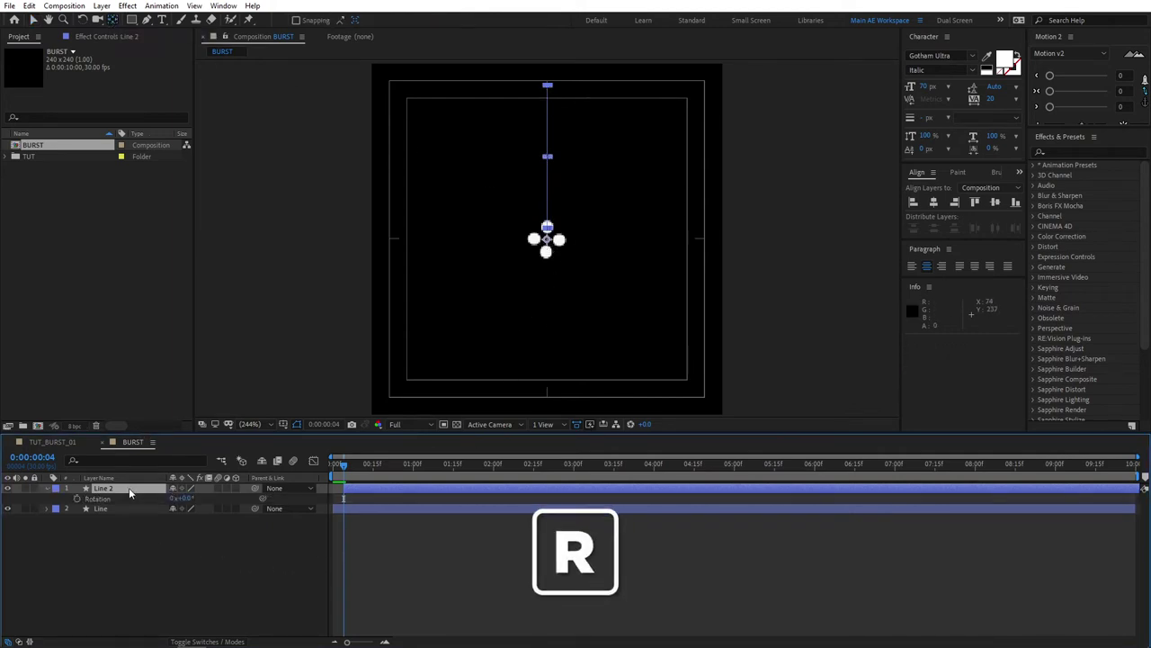
left_click(183, 498)
type("45")
key("Return")
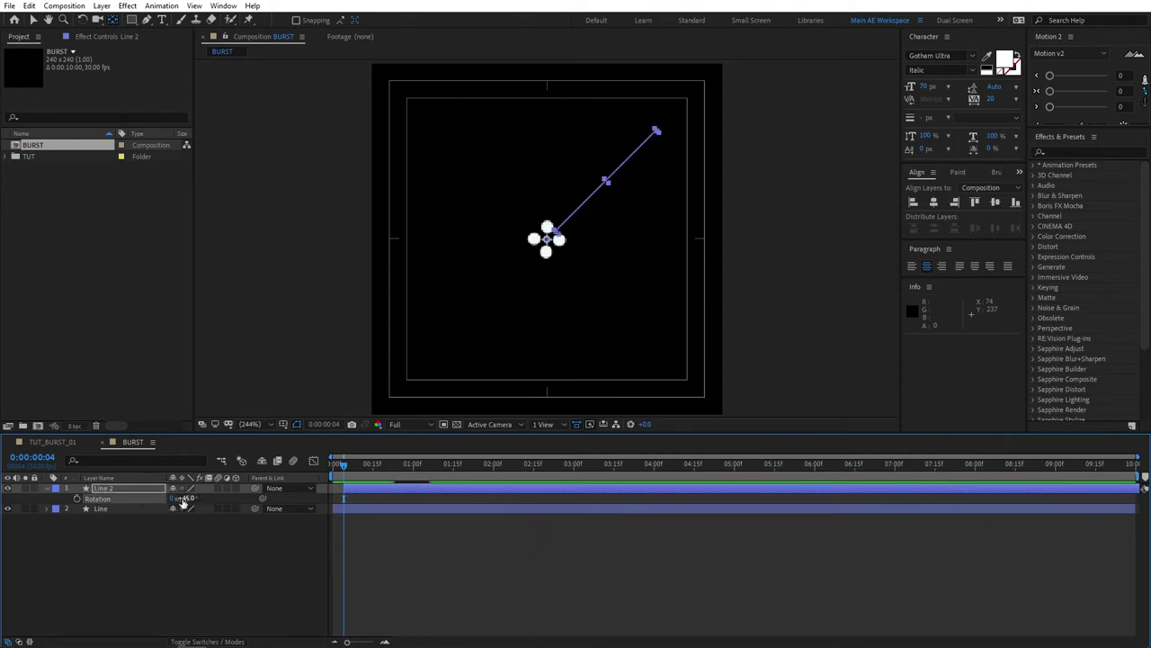
- Preview the eight-line burst, move the current time to 0:00:00:19 and collapse the Line 2 properties
left_click(260, 569)
left_click_drag(341, 466, 311, 461)
key("space")
key("space")
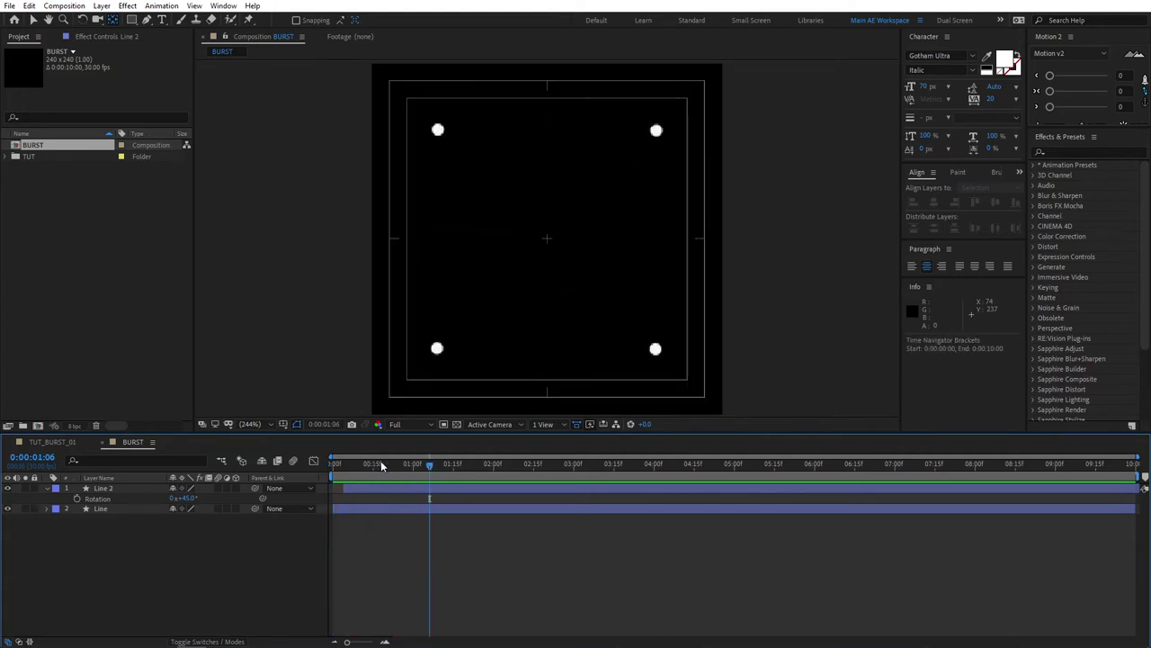
mouse_move(380, 465)
left_mouse_down()
mouse_move(334, 468)
mouse_move(381, 467)
left_mouse_up()
key("space")
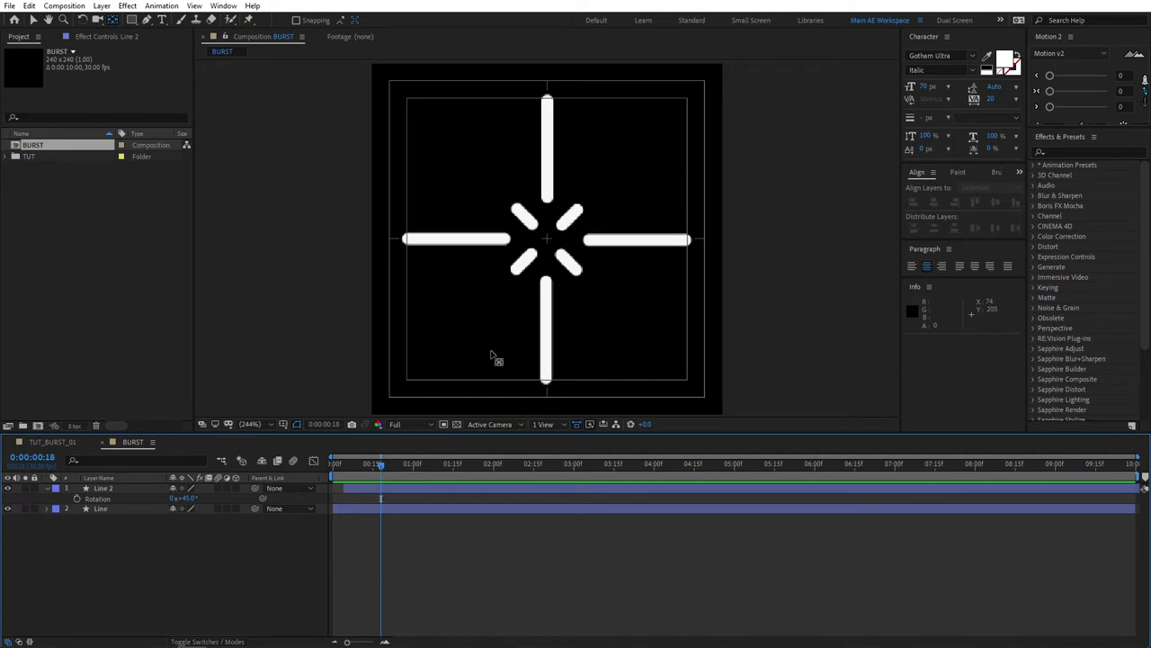
key("v")
mouse_move(382, 461)
left_mouse_down()
mouse_move(471, 478)
mouse_move(367, 486)
mouse_move(348, 466)
mouse_move(329, 468)
mouse_move(384, 464)
left_mouse_up()
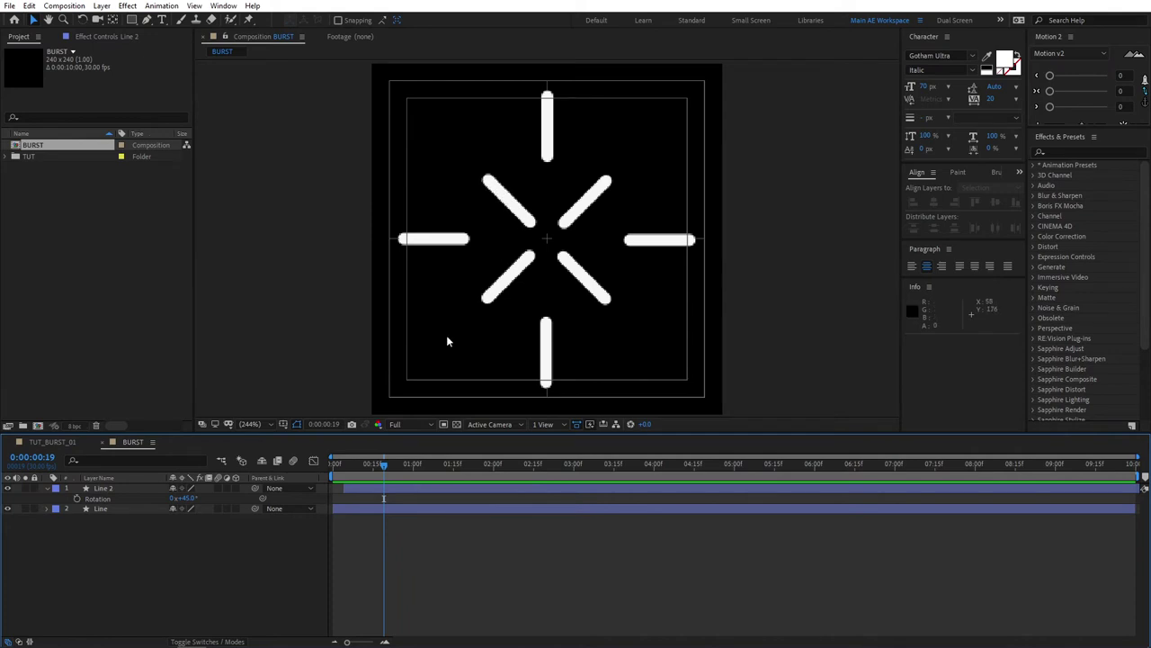
left_click(52, 500)
left_click(47, 490)
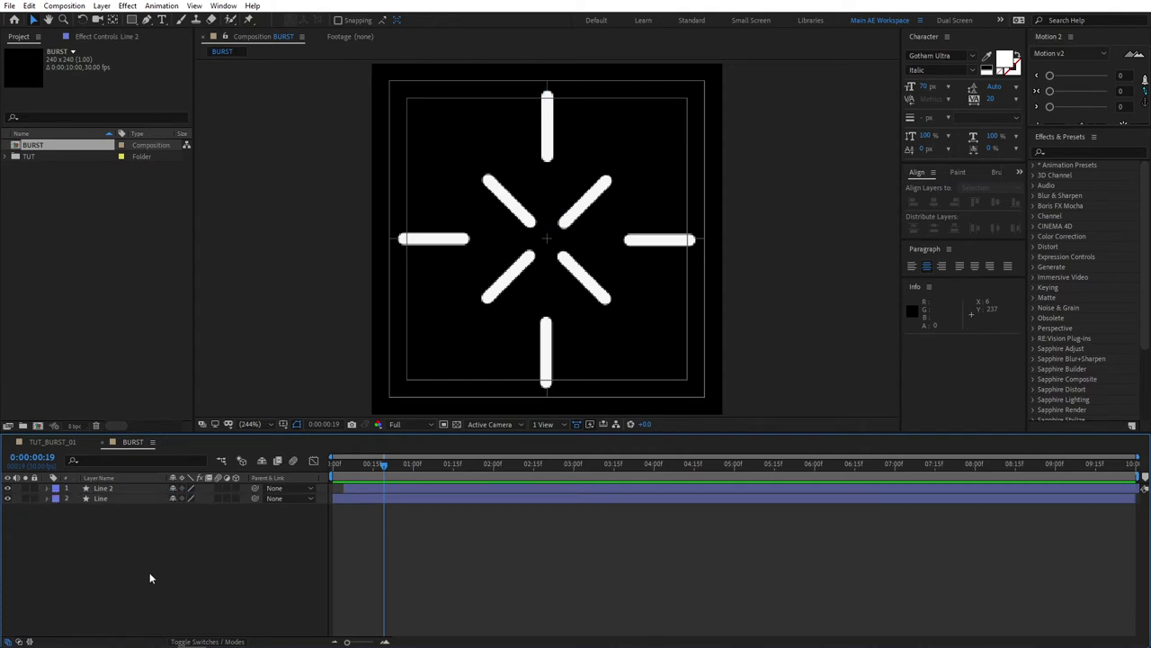
mouse_move(382, 464)
left_mouse_down()
mouse_move(364, 471)
mouse_move(384, 465)
left_mouse_up()
- Set the stroke color of the Line 2 layer to red D60000
left_click(117, 487)
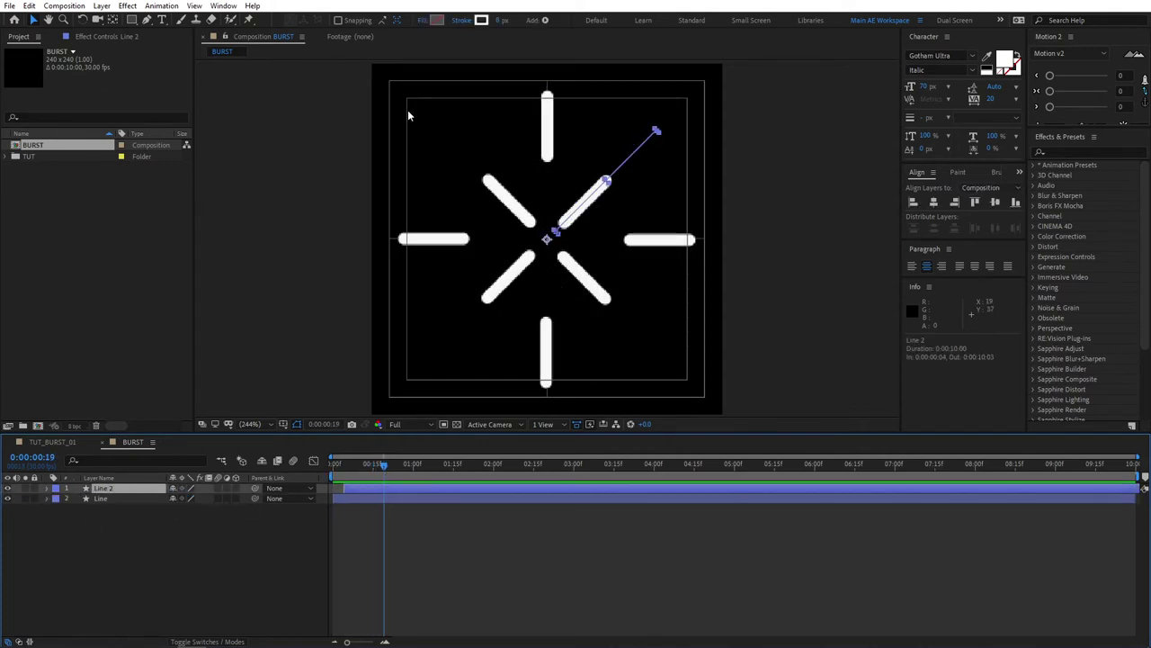
left_click(481, 20)
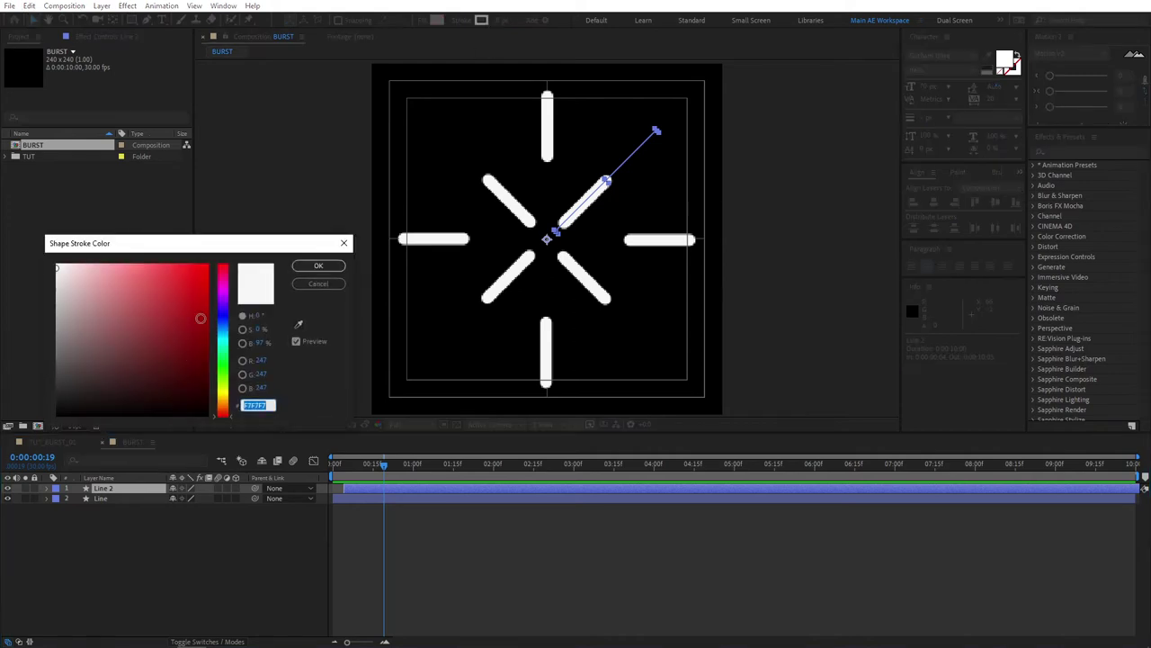
left_click(206, 287)
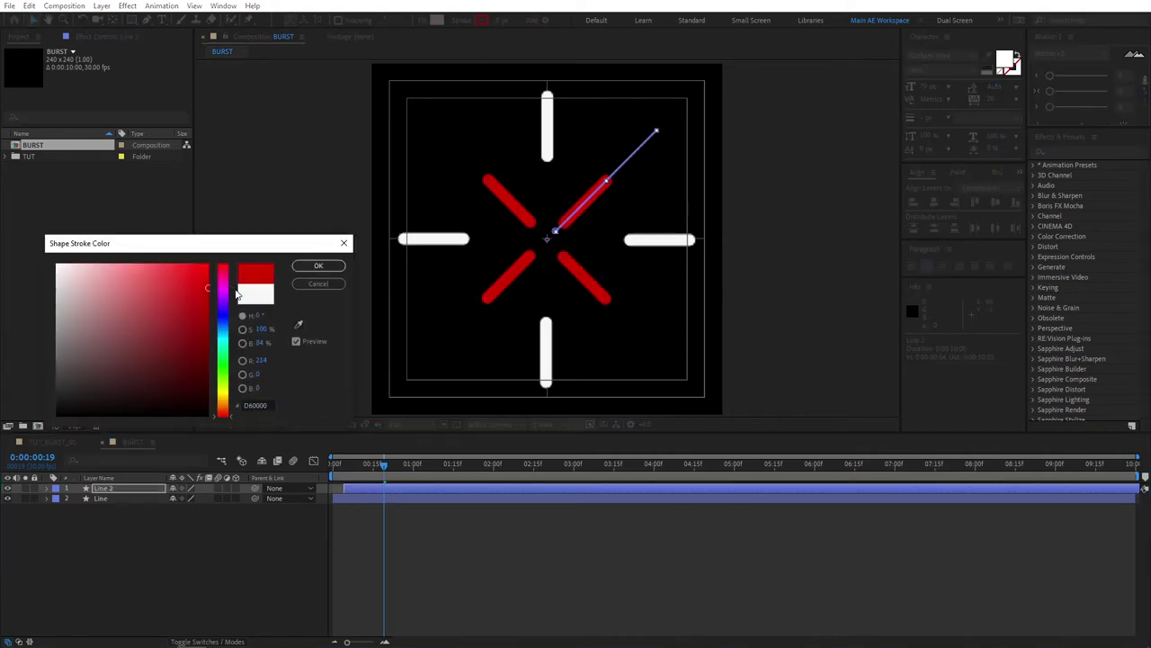
left_click(322, 266)
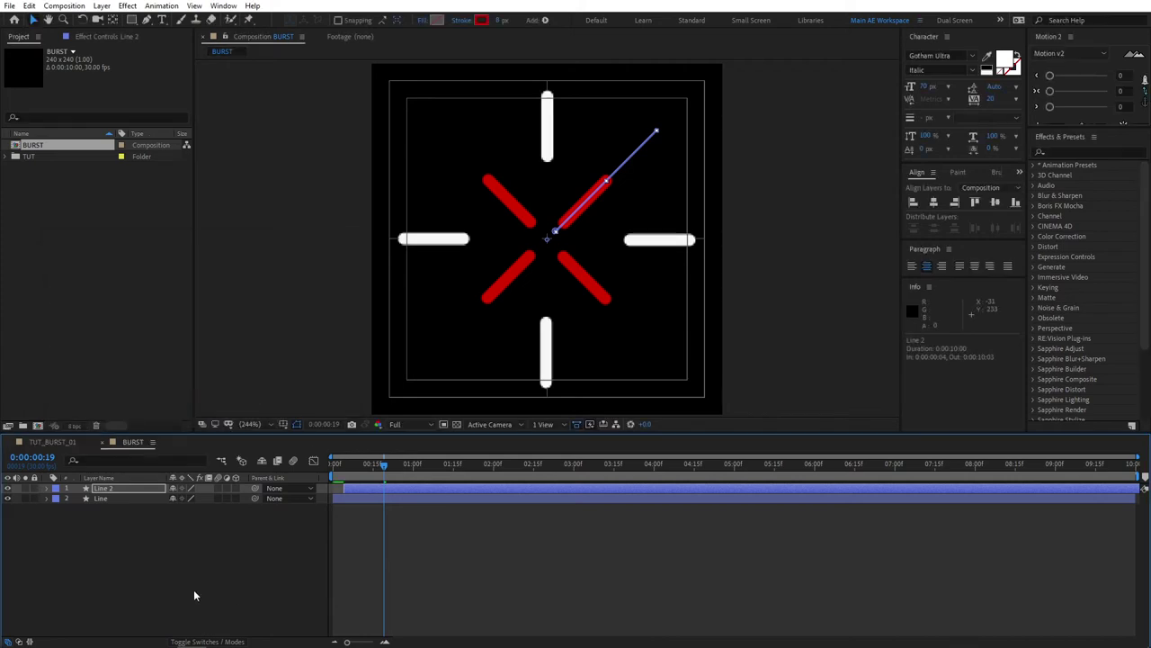
- Set the stroke color of the Line layer to bright green and preview the two-color burst
left_click(103, 501)
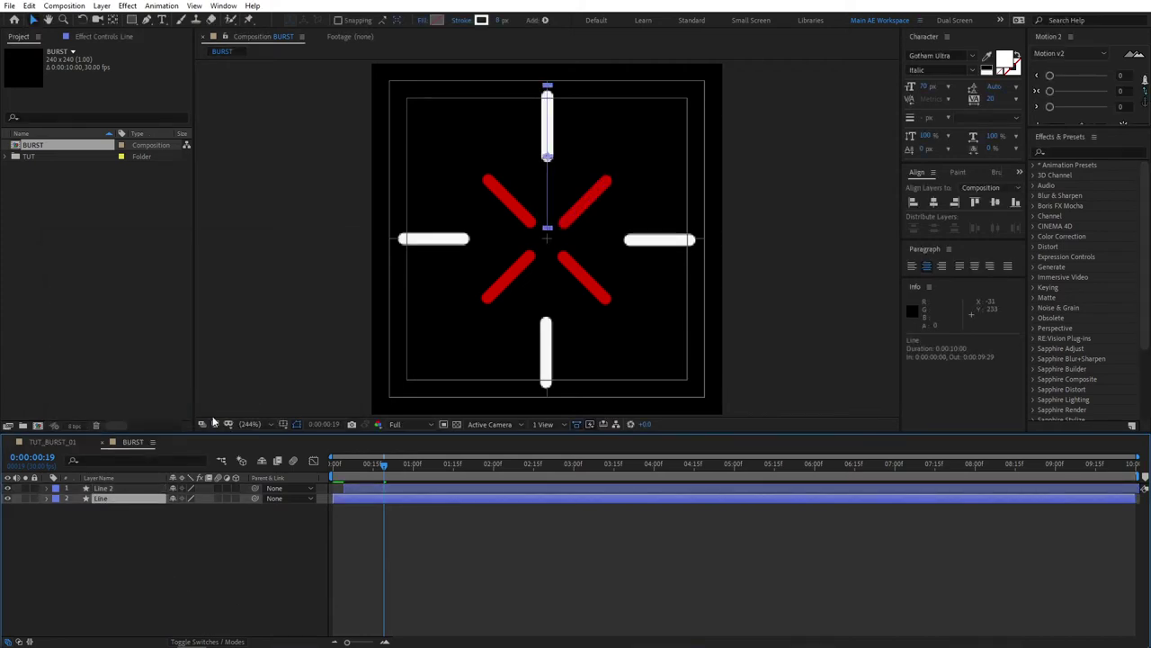
left_click(482, 20)
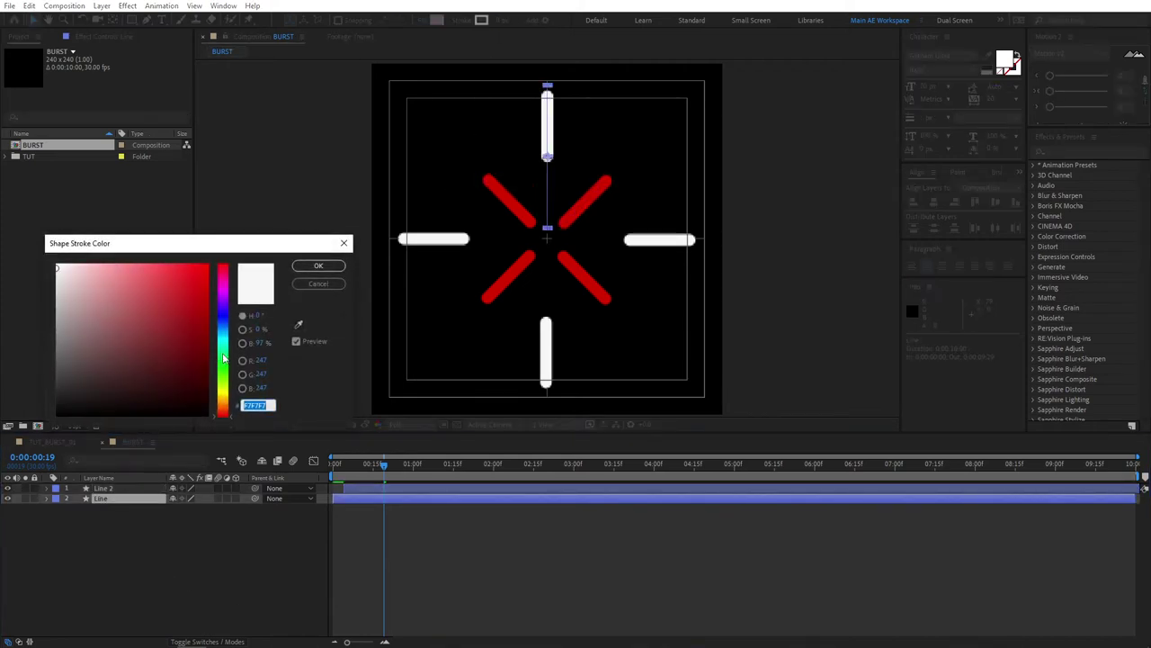
left_click_drag(225, 392, 258, 373)
left_click_drag(185, 293, 349, 240)
left_click(327, 266)
left_click(183, 605)
key("space")
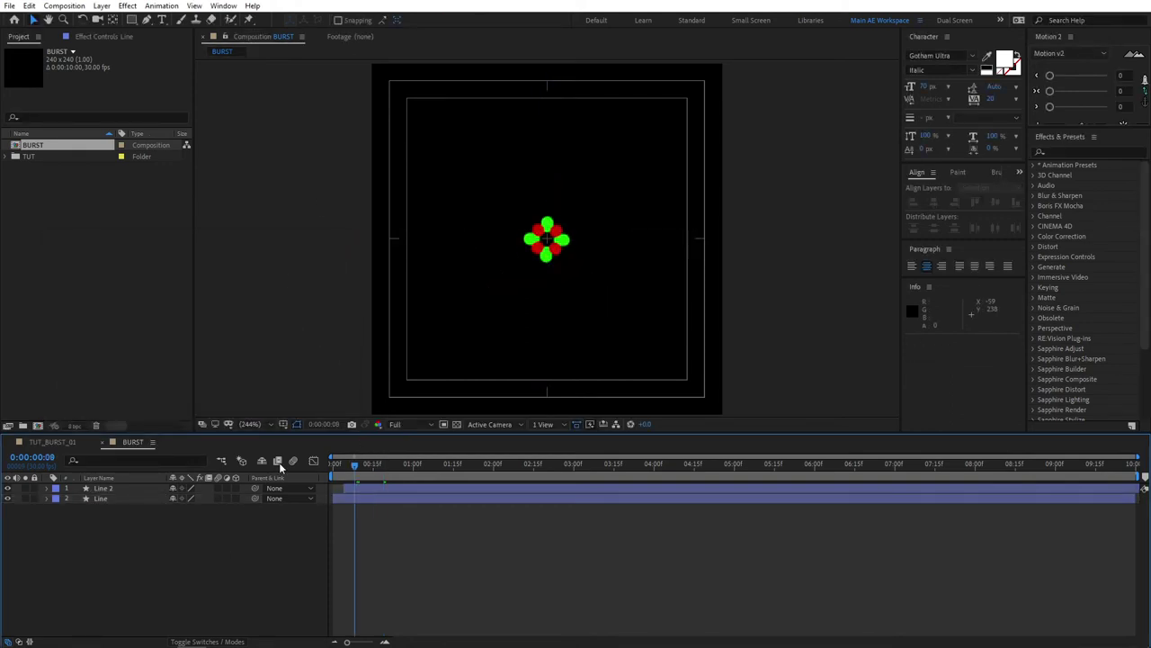
- Move the Line layer above Line 2 in the layer stack, checking their overlap at 0:00:00:07
left_click(349, 462)
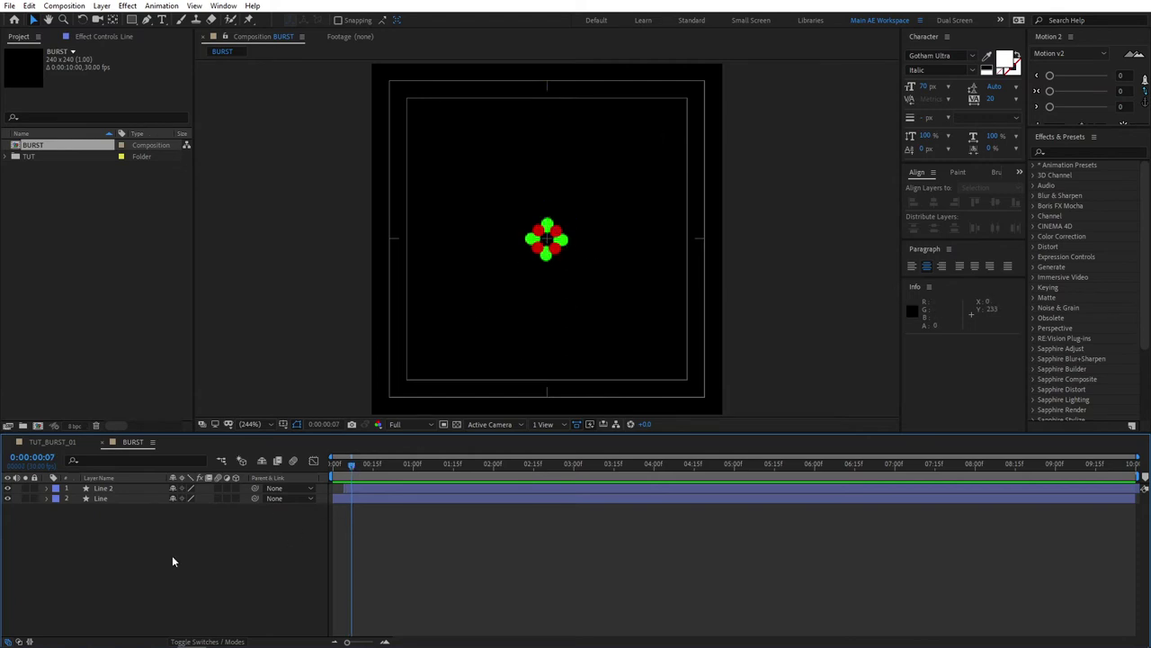
left_click(112, 489)
left_click_drag(111, 497, 112, 487)
left_click(105, 491)
left_click(117, 532)
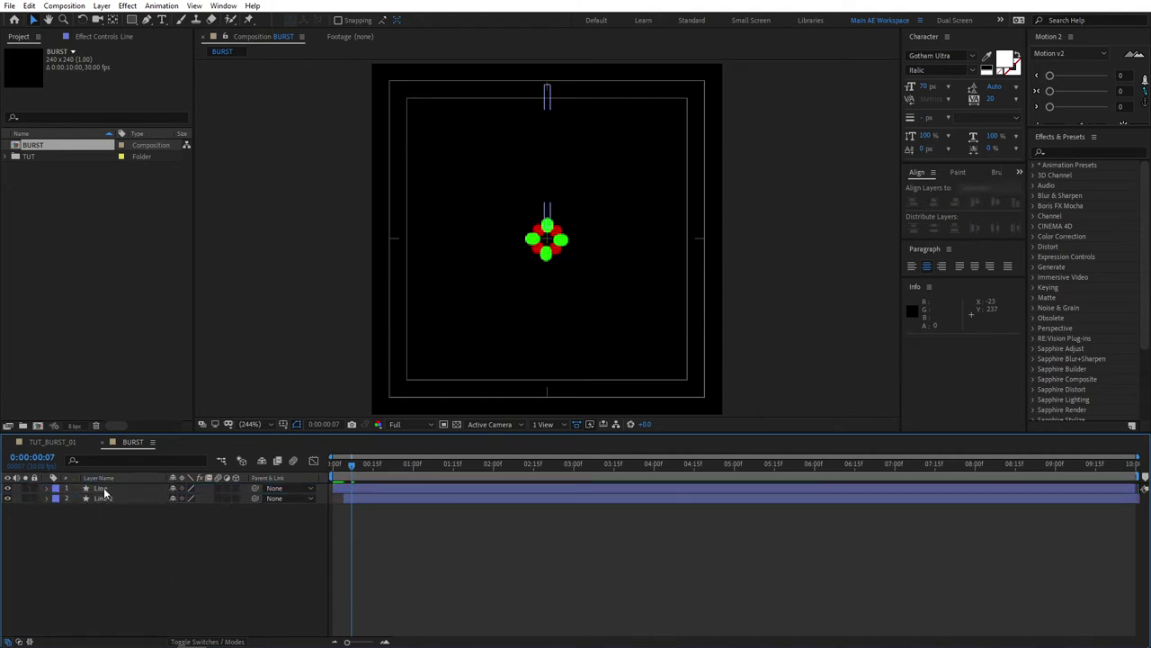
- Preview the red and green burst and scrub through its opening frames to 0:00:00:11
left_click_drag(349, 463, 389, 465)
key("space")
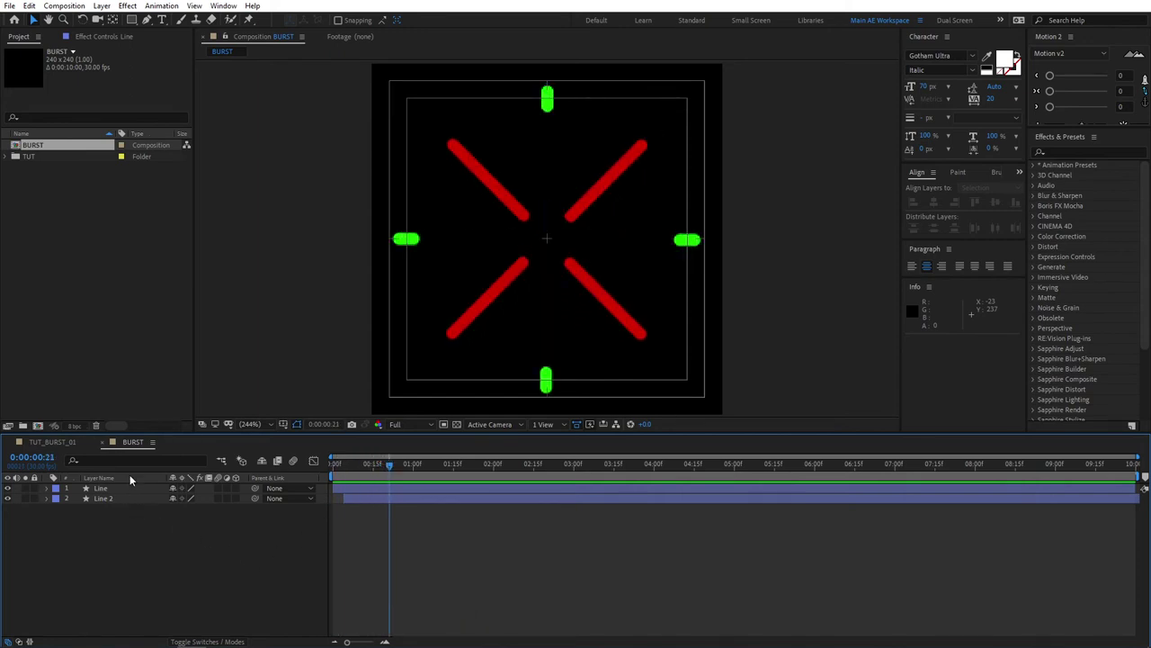
left_click(349, 471)
left_click_drag(350, 472, 371, 469)
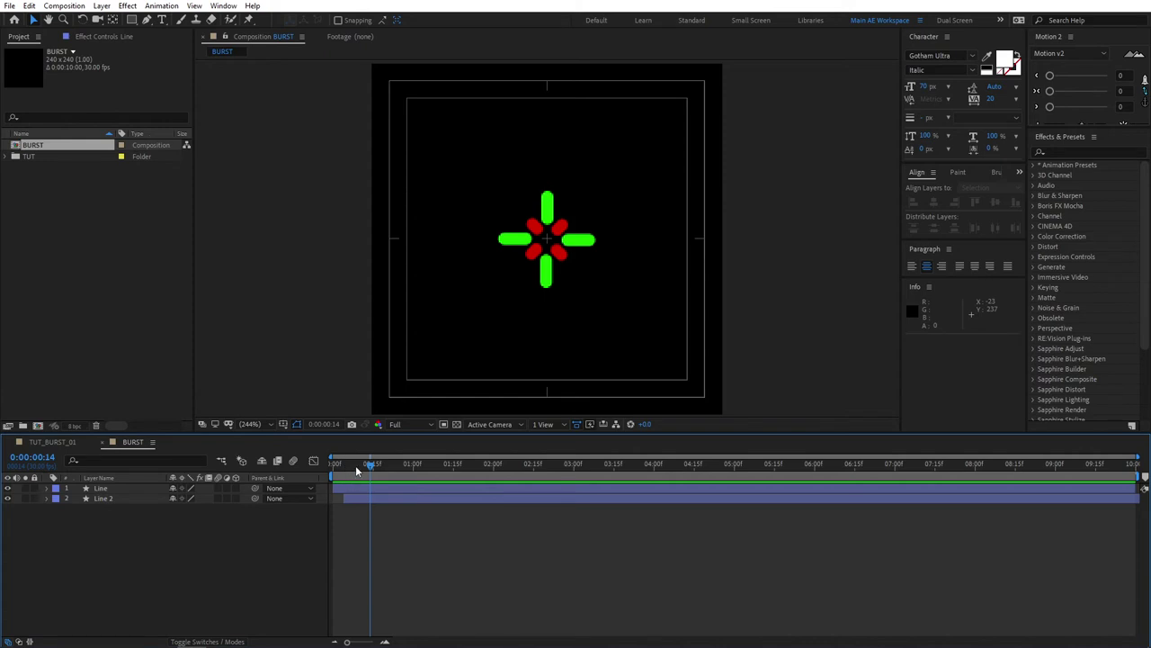
left_click_drag(356, 465, 363, 468)
left_click(144, 259)
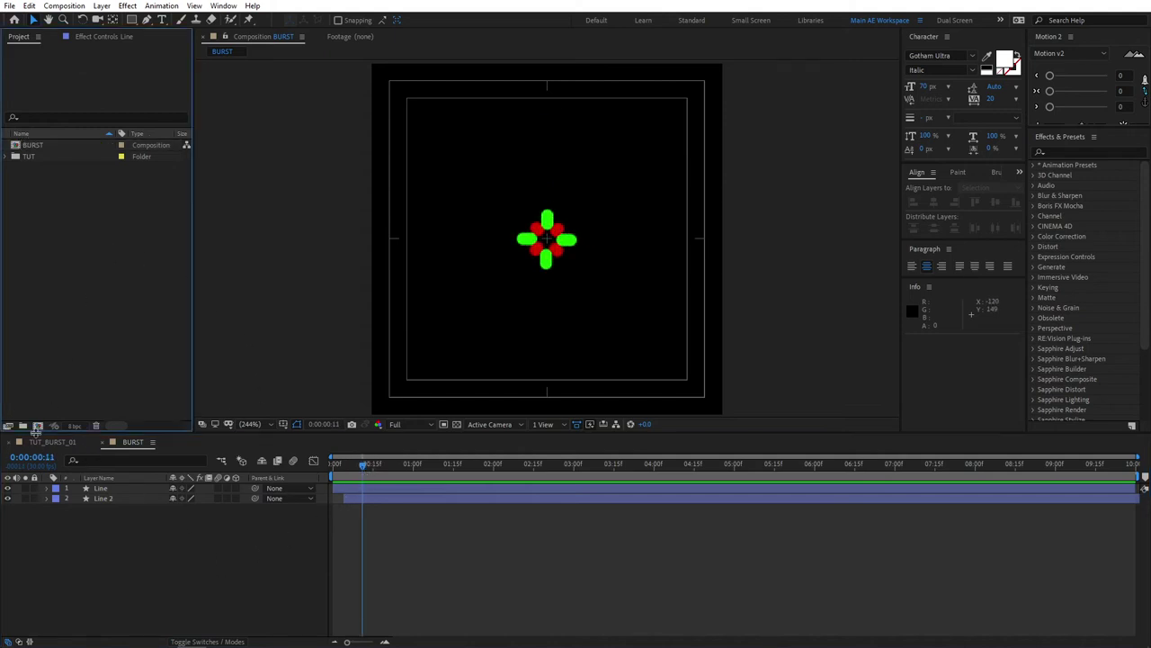
- Create a new 1920 × 1080 px composition
left_click(40, 426)
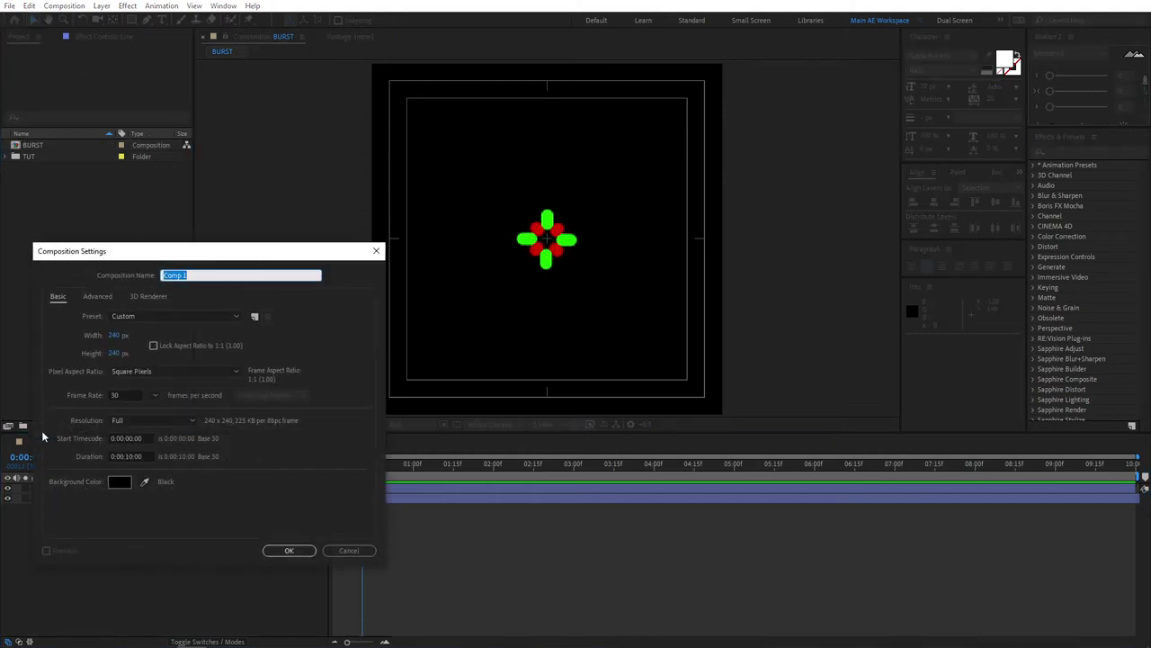
left_click(127, 335)
type("4")
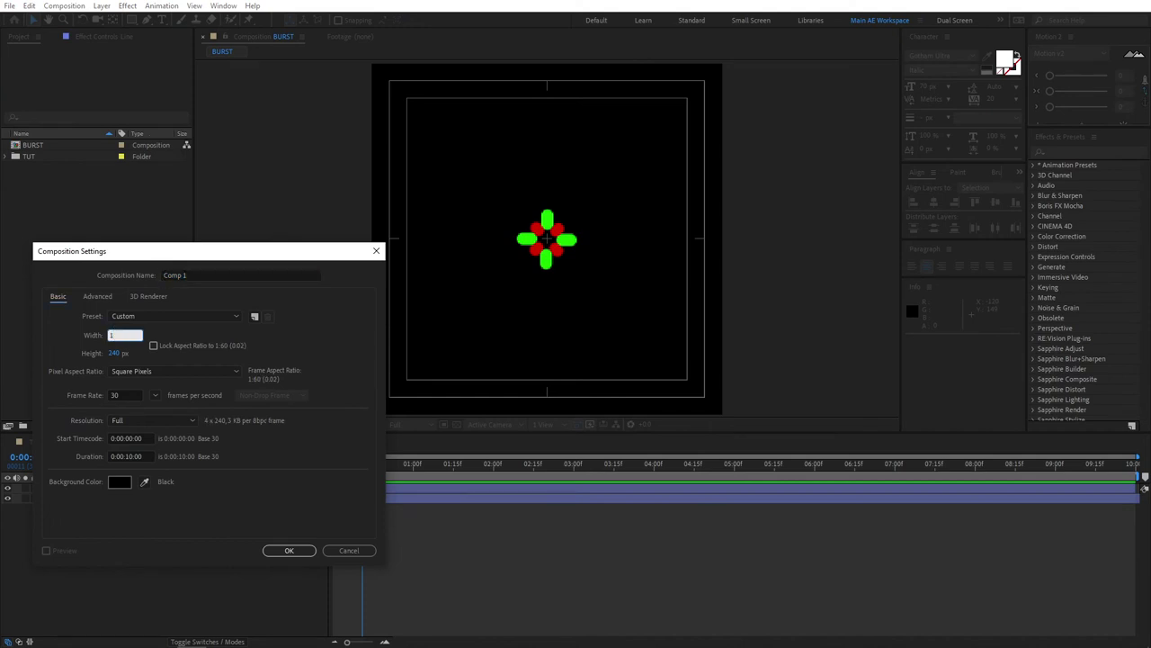
type("920")
key("Tab")
type("1080")
left_click(283, 528)
left_click(290, 551)
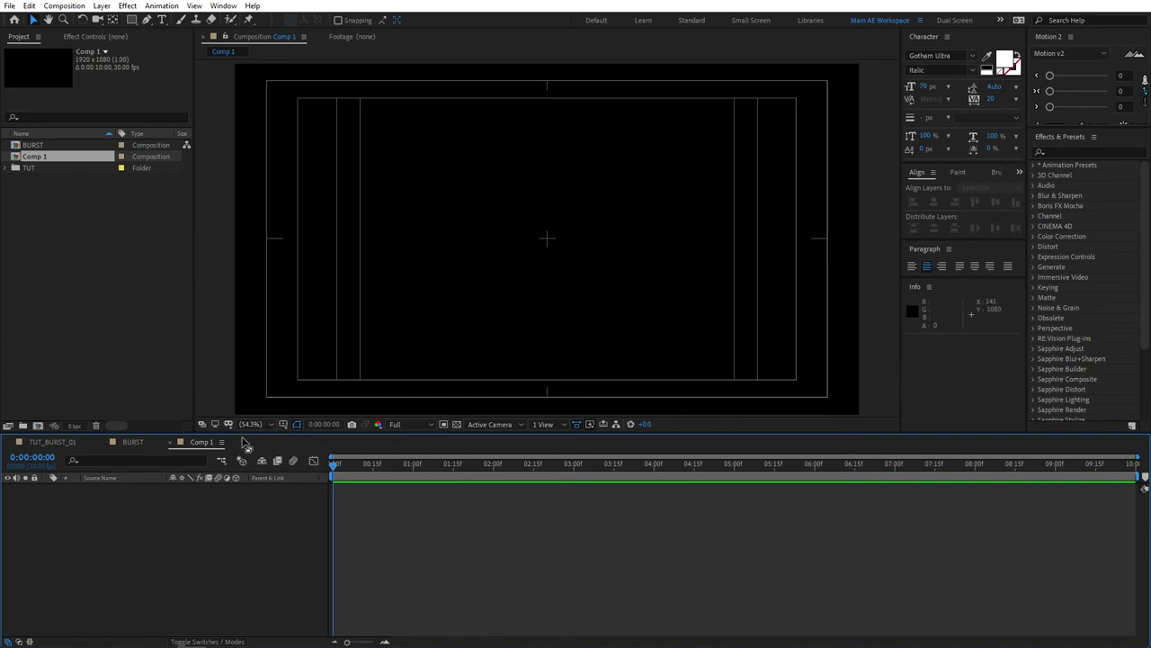
- Place the BURST composition into Comp 1 as a layer and preview it, stopping at 0:00:00:20
left_click(90, 315)
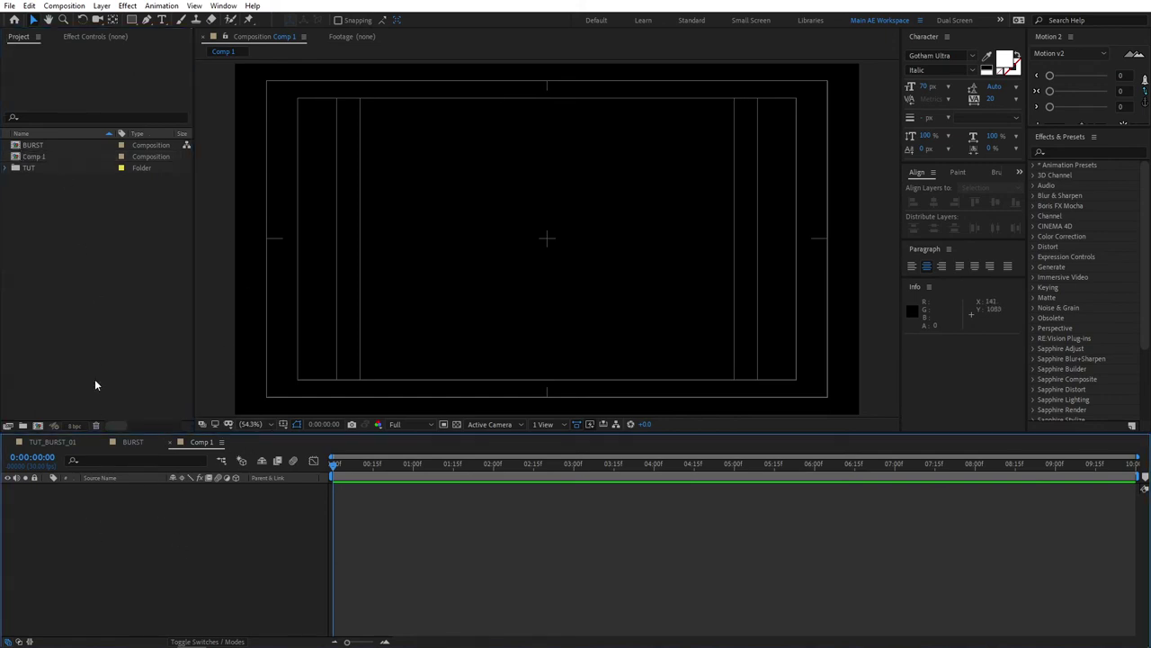
left_click_drag(36, 145, 79, 520)
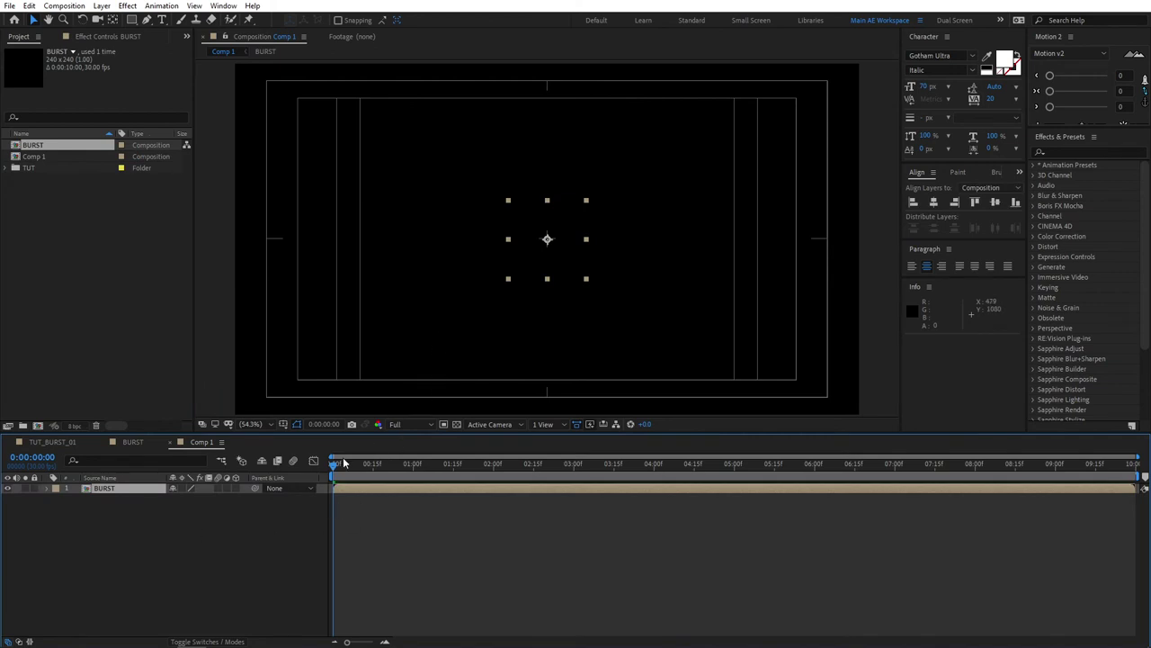
key("space")
key("space")
mouse_move(388, 466)
left_mouse_down()
mouse_move(370, 464)
mouse_move(387, 466)
left_mouse_up()
- Duplicate the BURST layer six times and spread the copies around the frame
left_click(233, 570)
left_click(121, 487)
key("ctrl+d")
left_click_drag(547, 238, 722, 261)
key("ctrl+d")
key("ctrl+d")
key("ctrl+d")
key("ctrl+d")
key("ctrl+d")
left_click(123, 545)
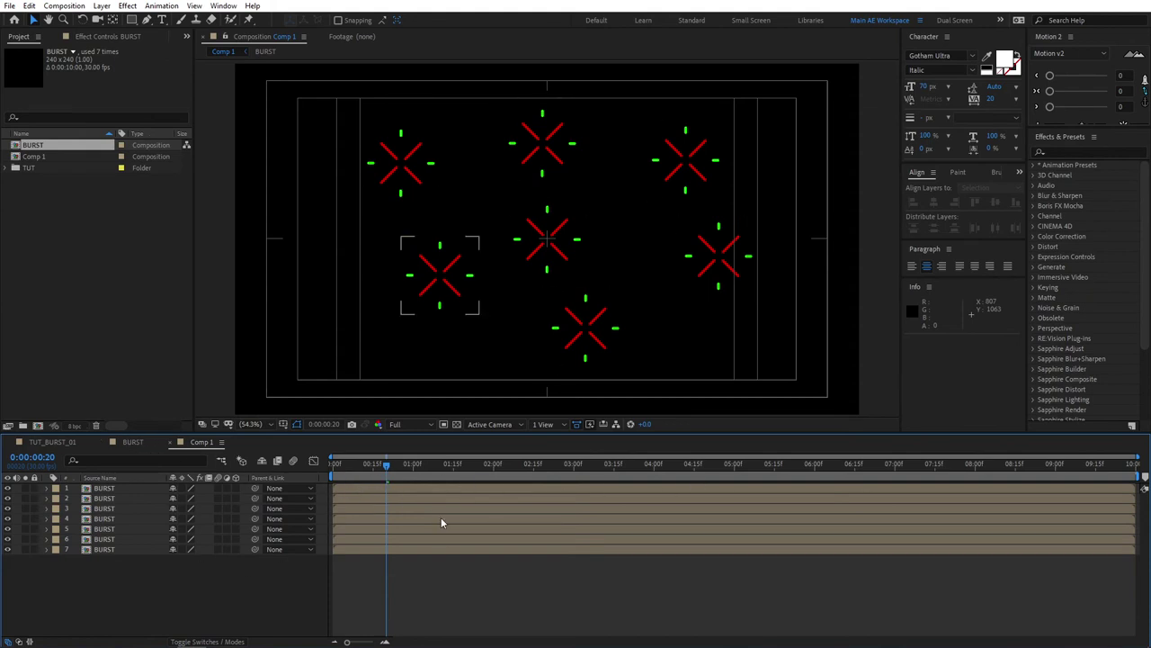
- In the BURST composition, end the work area at the last keyframe, 0:00:01:08, and trim the composition to it
left_click(129, 443)
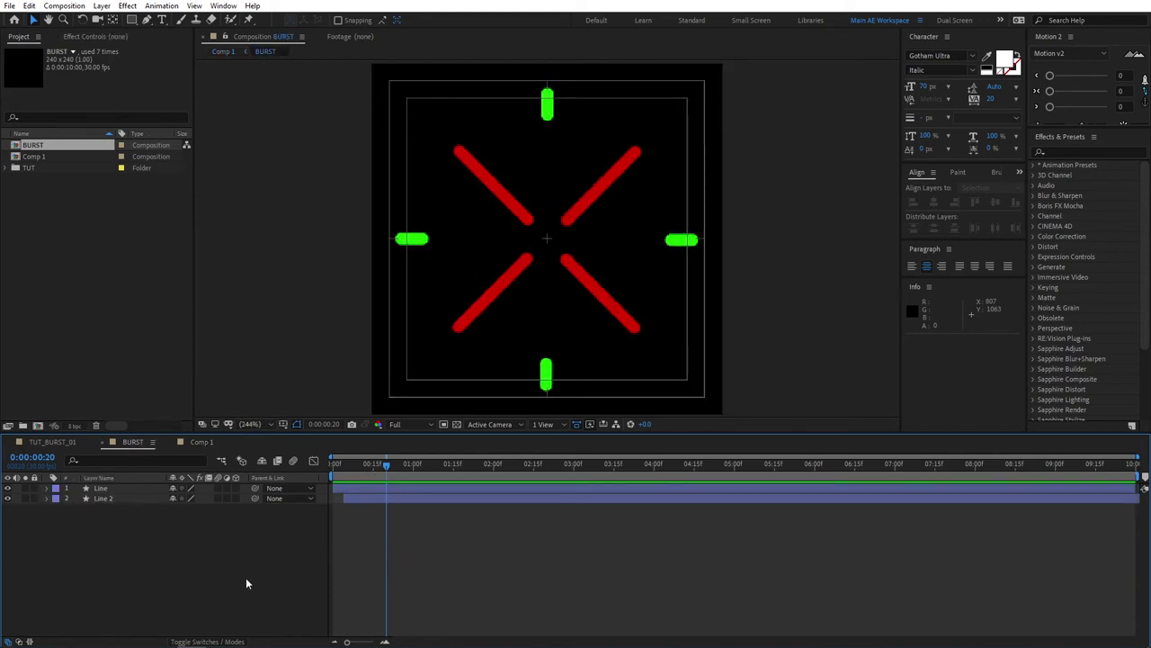
key("u")
left_click_drag(385, 462, 435, 461)
key("n")
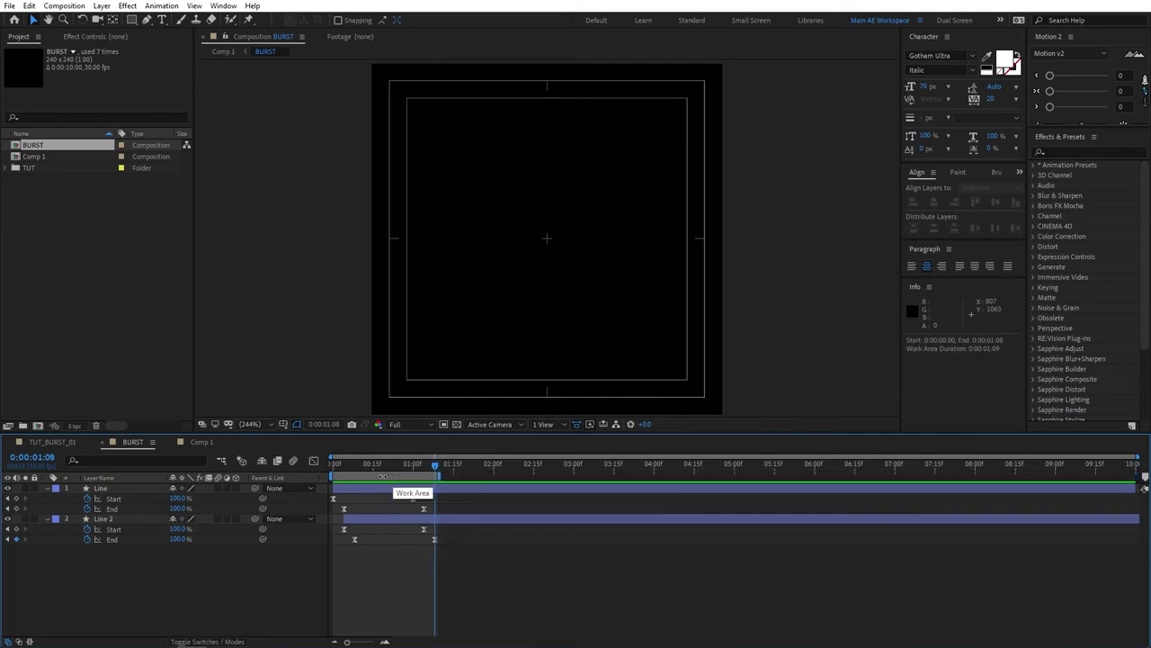
right_click(381, 476)
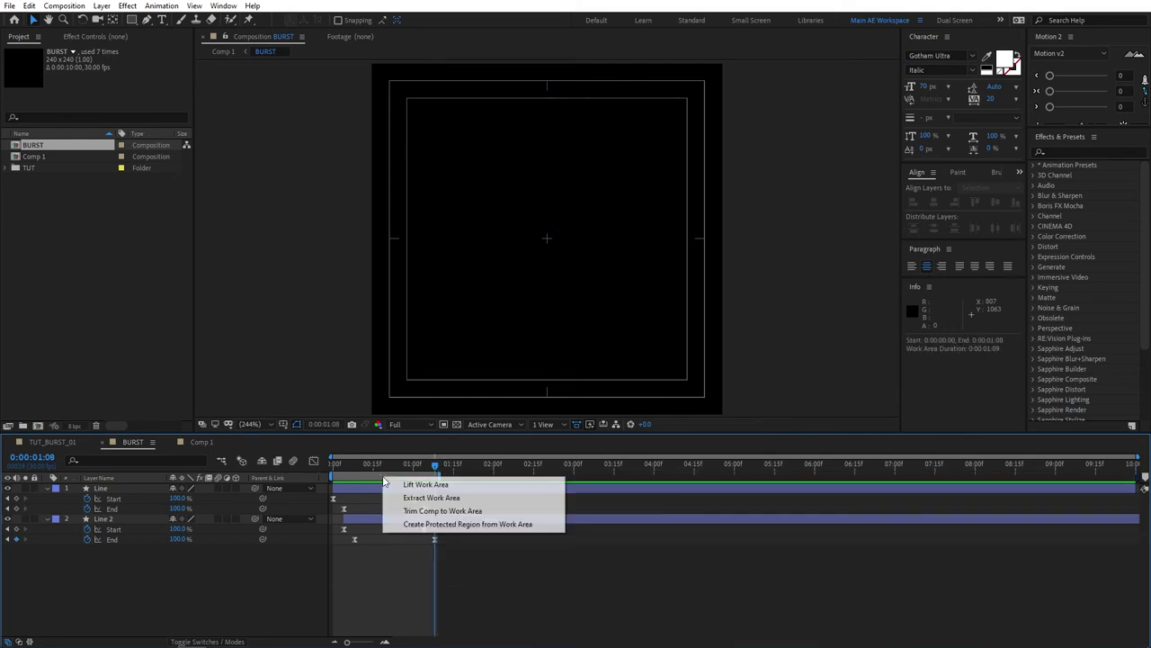
left_click(425, 511)
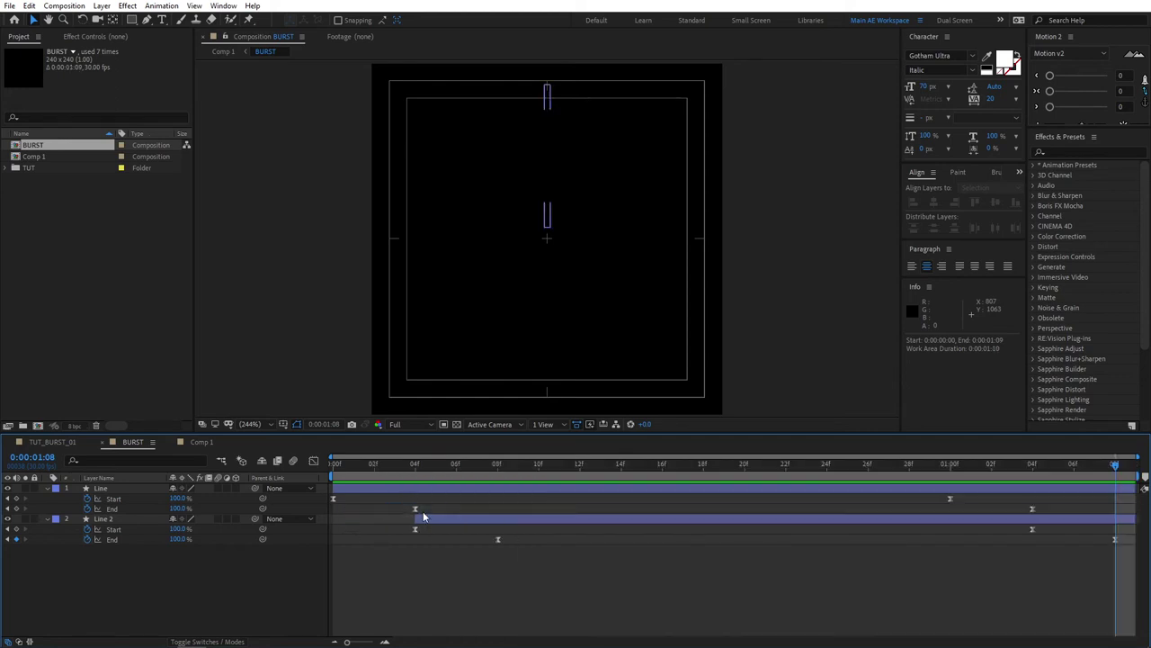
- Back in Comp 1, offset the BURST layers in time so that the bursts start at staggered moments
left_click(199, 446)
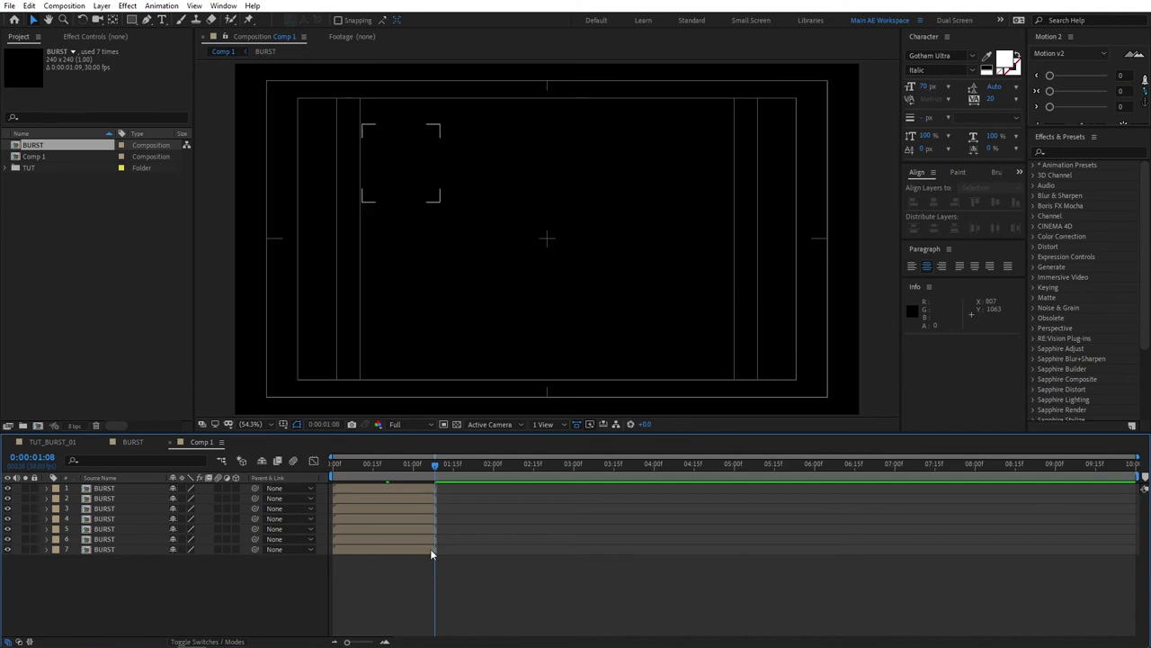
left_click_drag(433, 465, 386, 469)
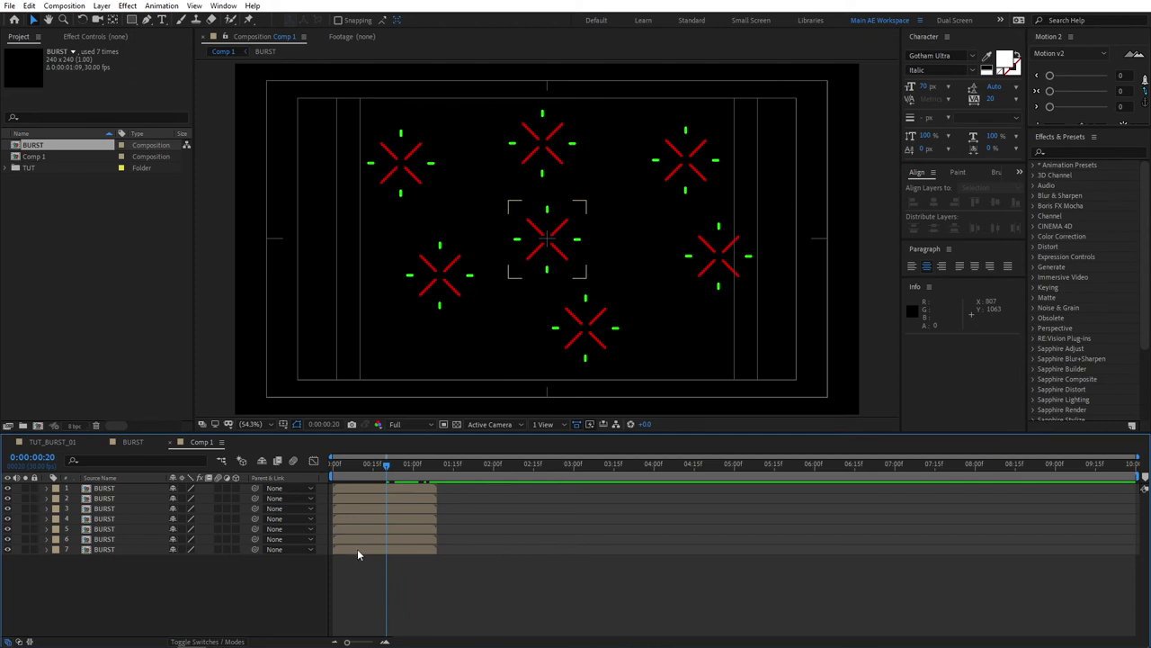
left_click_drag(358, 550, 403, 530)
left_click_drag(374, 520, 401, 519)
left_click_drag(342, 498, 399, 529)
- Preview the staggered bursts and scrub through the animation to 0:00:00:29
key("space")
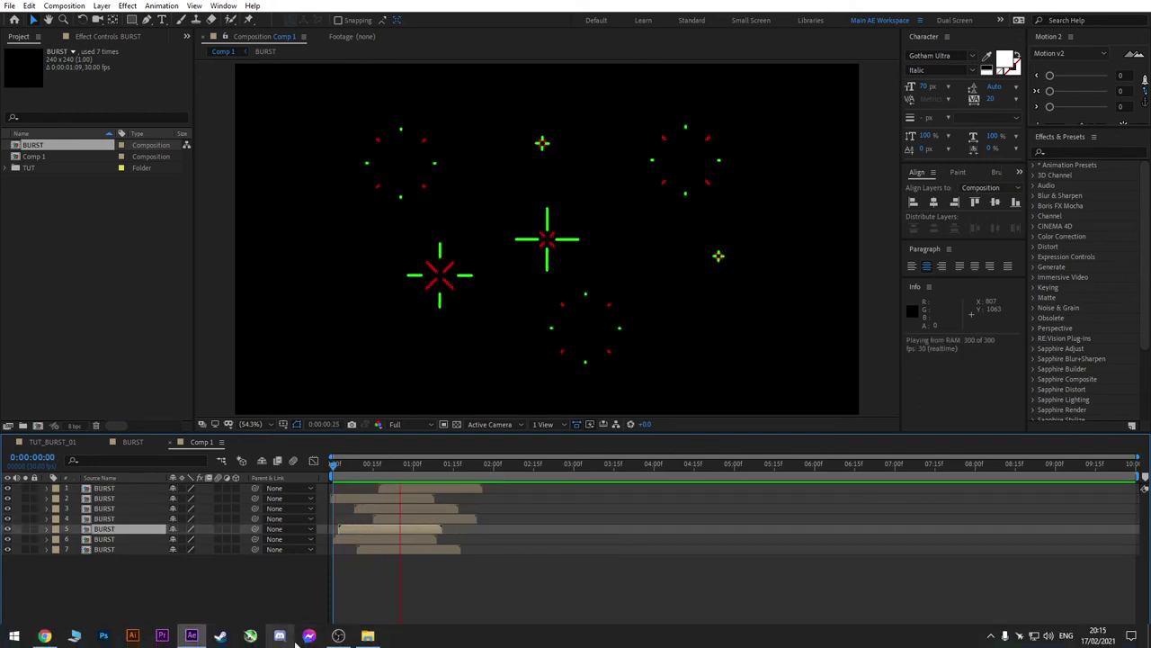
key("space")
key("space")
key("apostrophe")
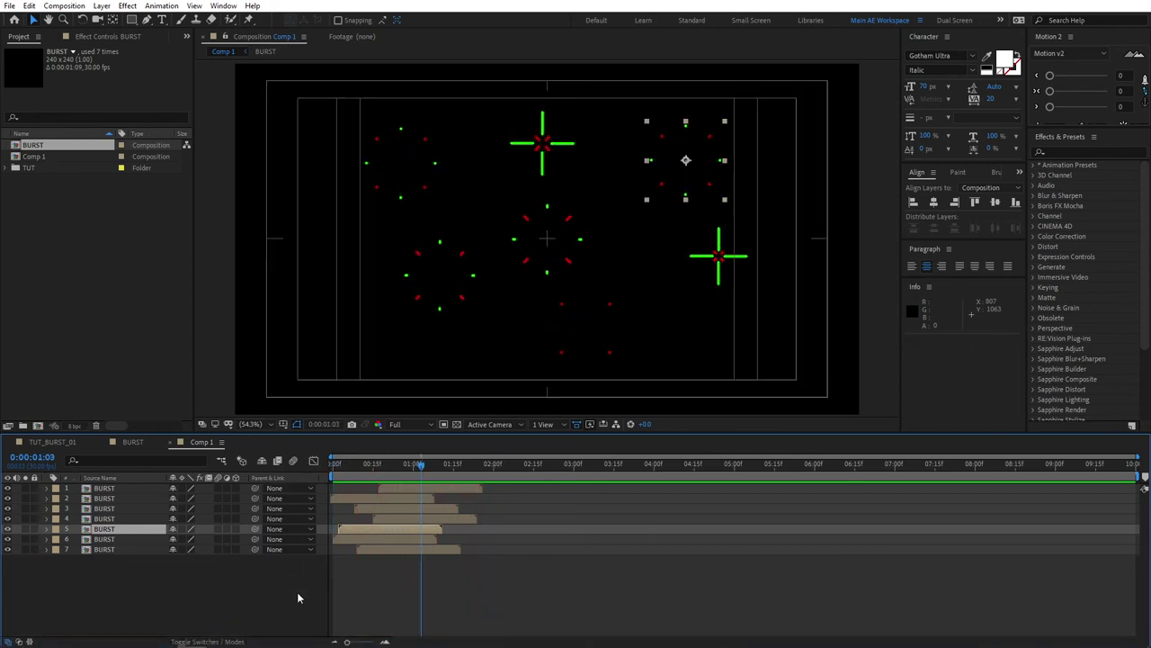
left_click(297, 592)
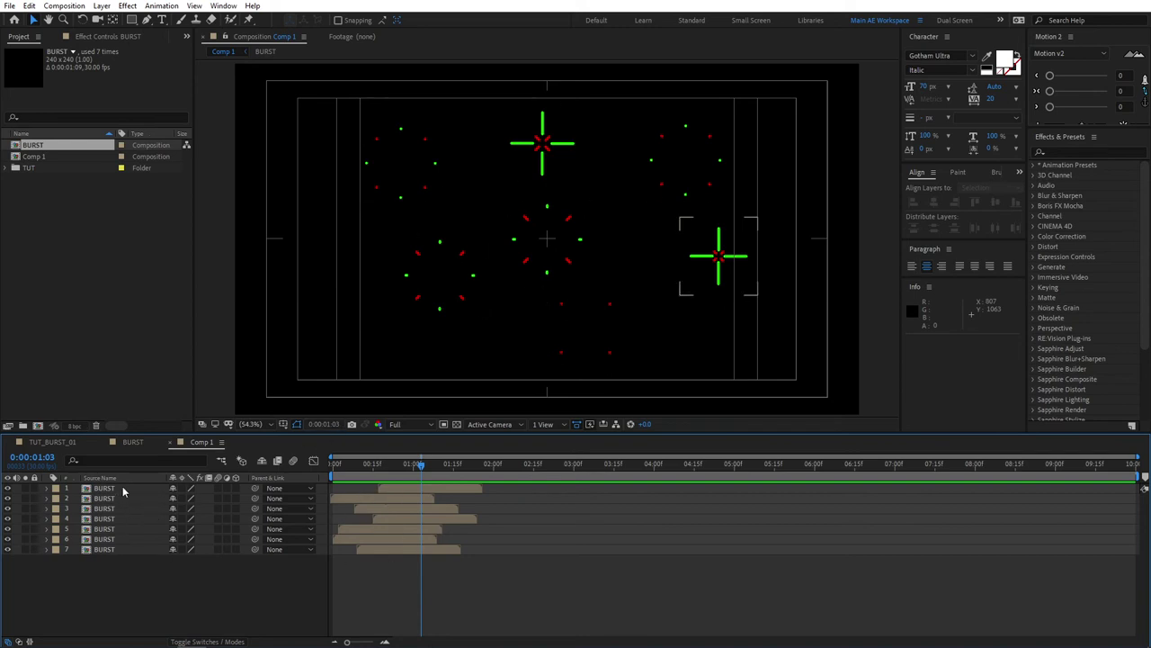
mouse_move(422, 467)
left_mouse_down()
mouse_move(392, 468)
mouse_move(423, 469)
left_mouse_up()
mouse_move(419, 468)
left_mouse_down()
mouse_move(401, 467)
mouse_move(411, 467)
left_mouse_up()
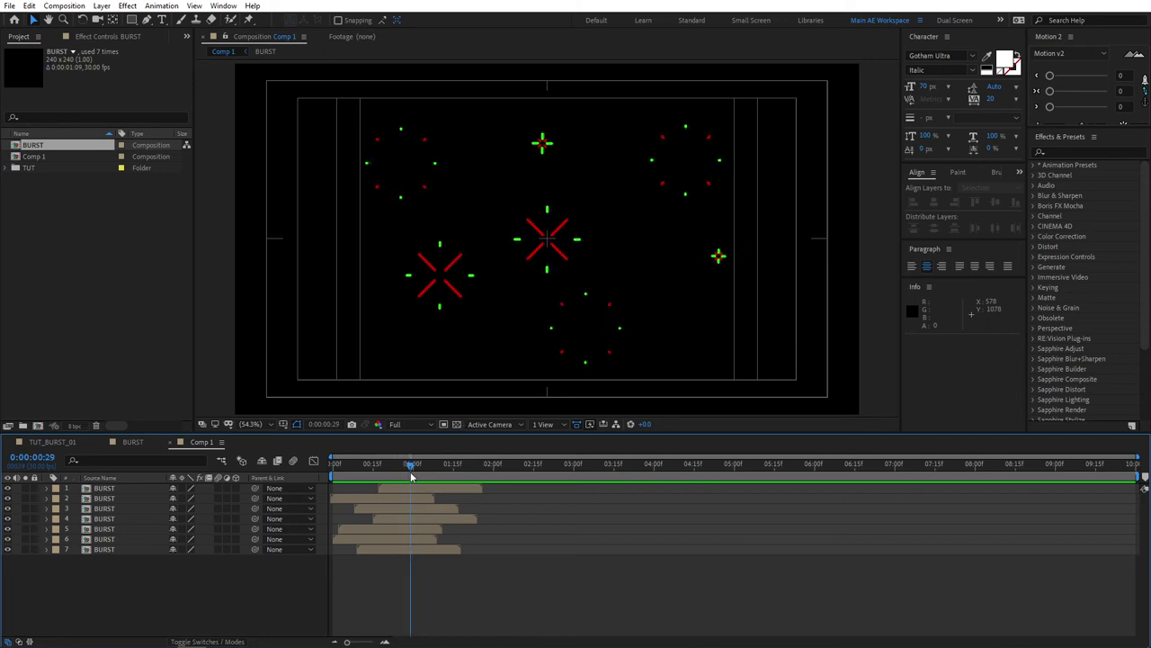
- Add an adjustment layer above all BURST layers and show its effect controls
right_click(151, 583)
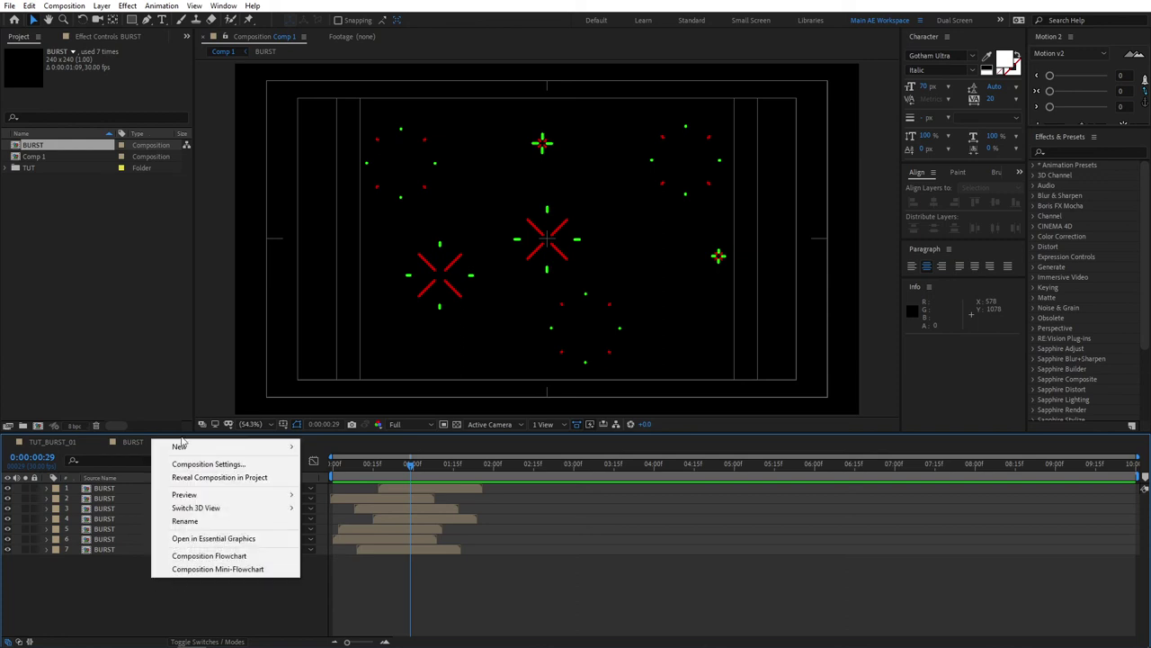
mouse_move(180, 446)
left_click(359, 543)
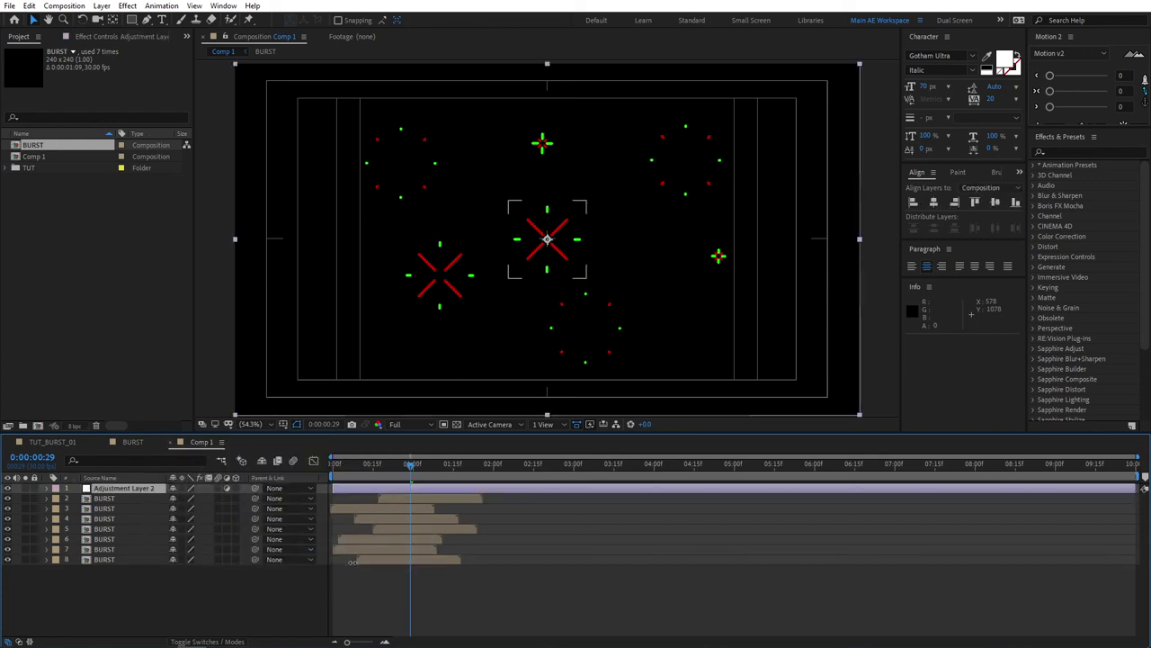
left_click(147, 595)
left_click(138, 488)
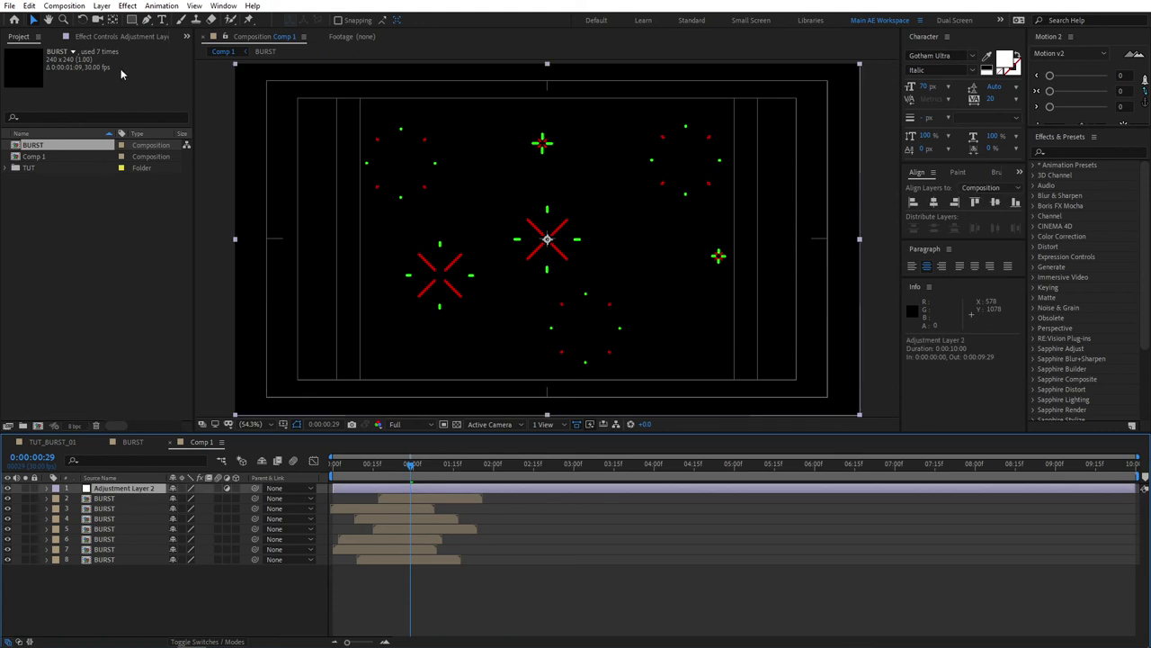
left_click(133, 37)
left_click(179, 588)
left_click(131, 489)
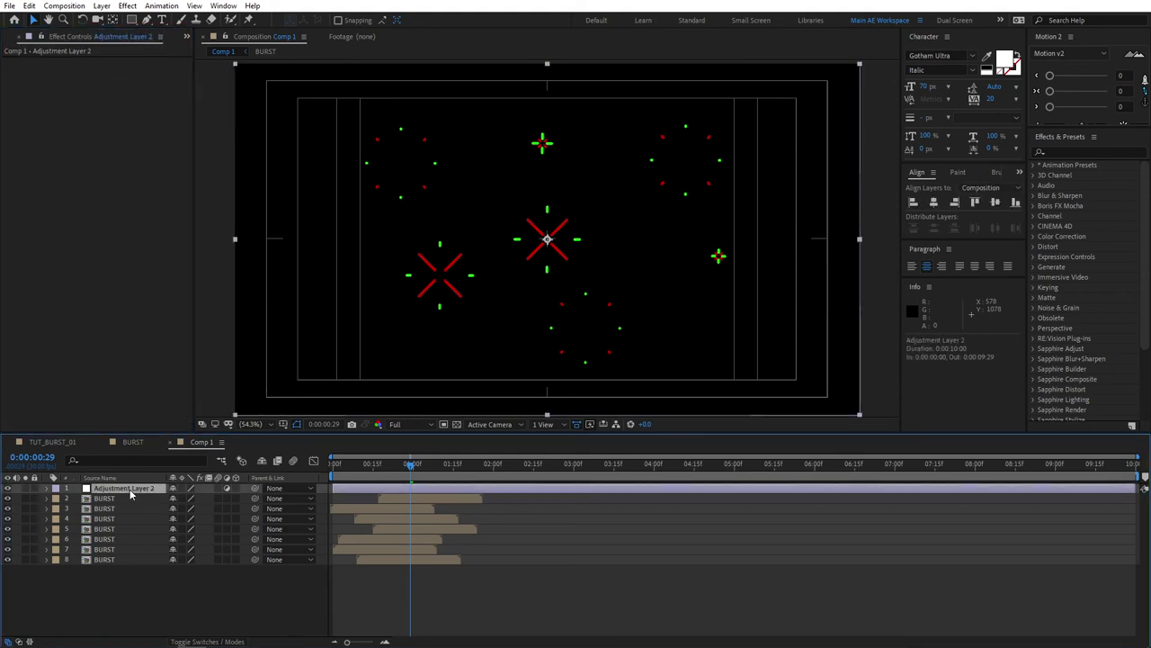
- Find the Stylize Glow effect and apply it to the adjustment layer
left_click(1084, 153)
type("glow")
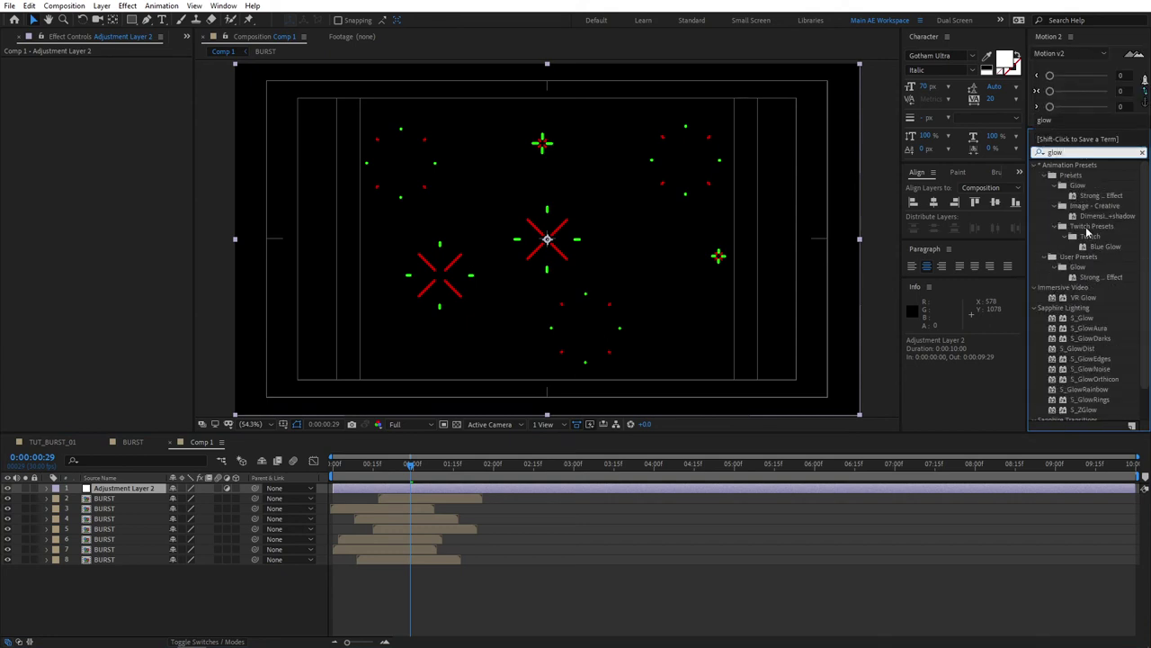
scroll(1087, 252, "down", 2)
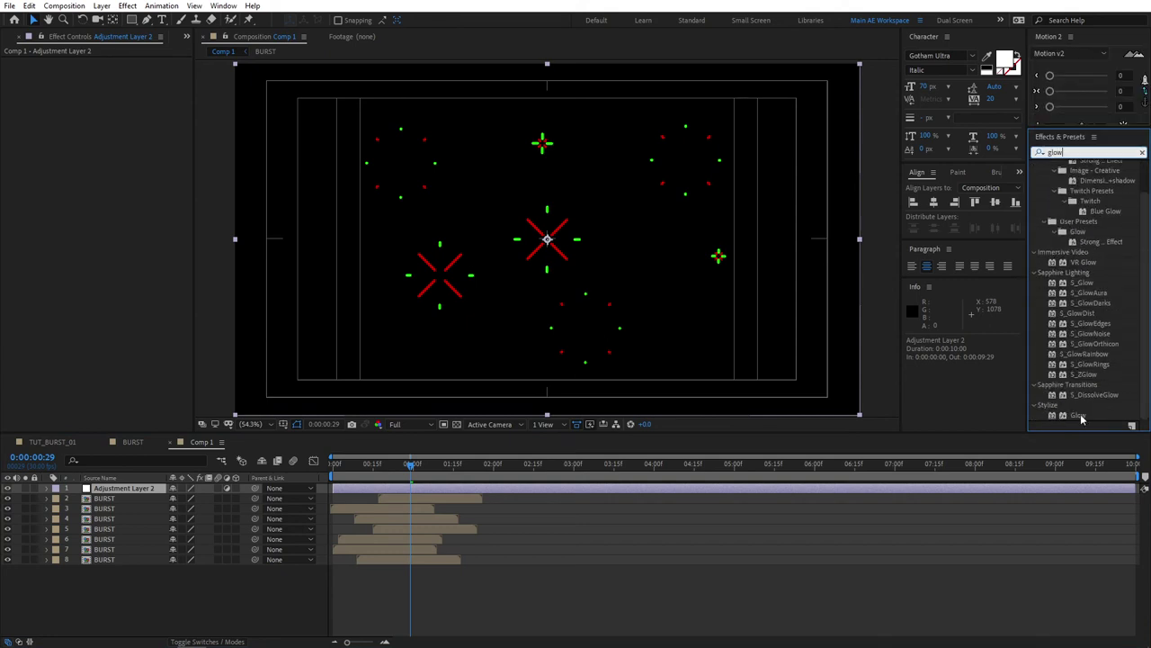
left_click_drag(1079, 416, 127, 489)
- Duplicate the Glow effect and set the copy's Glow Radius to 160
left_click(41, 63)
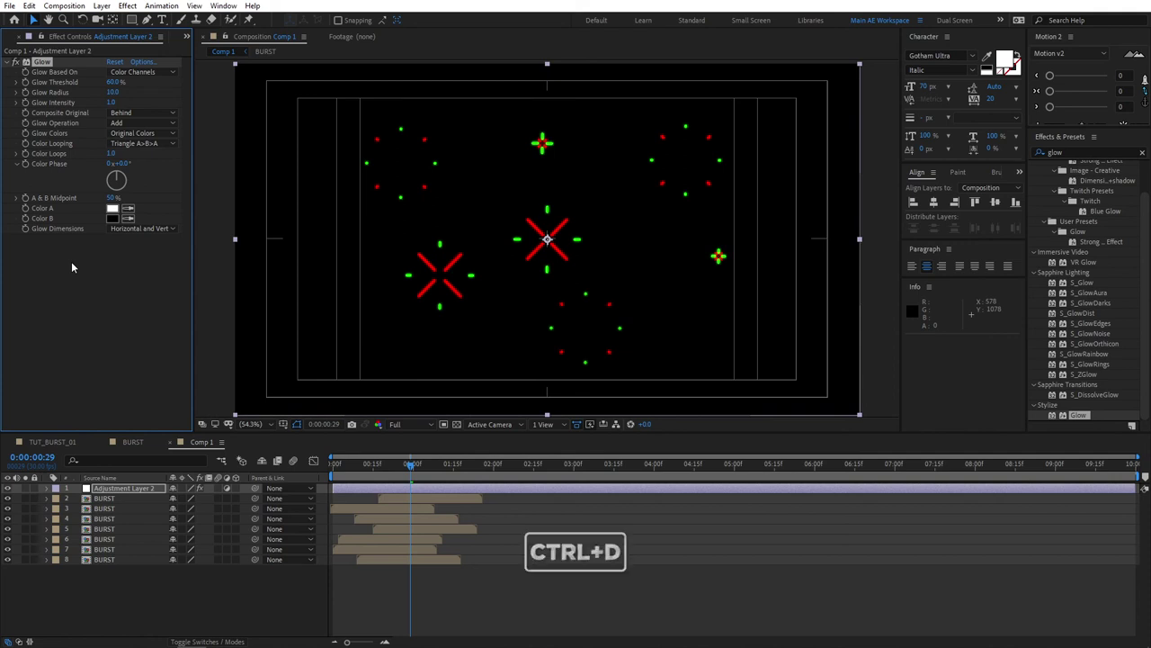
key("ctrl+d")
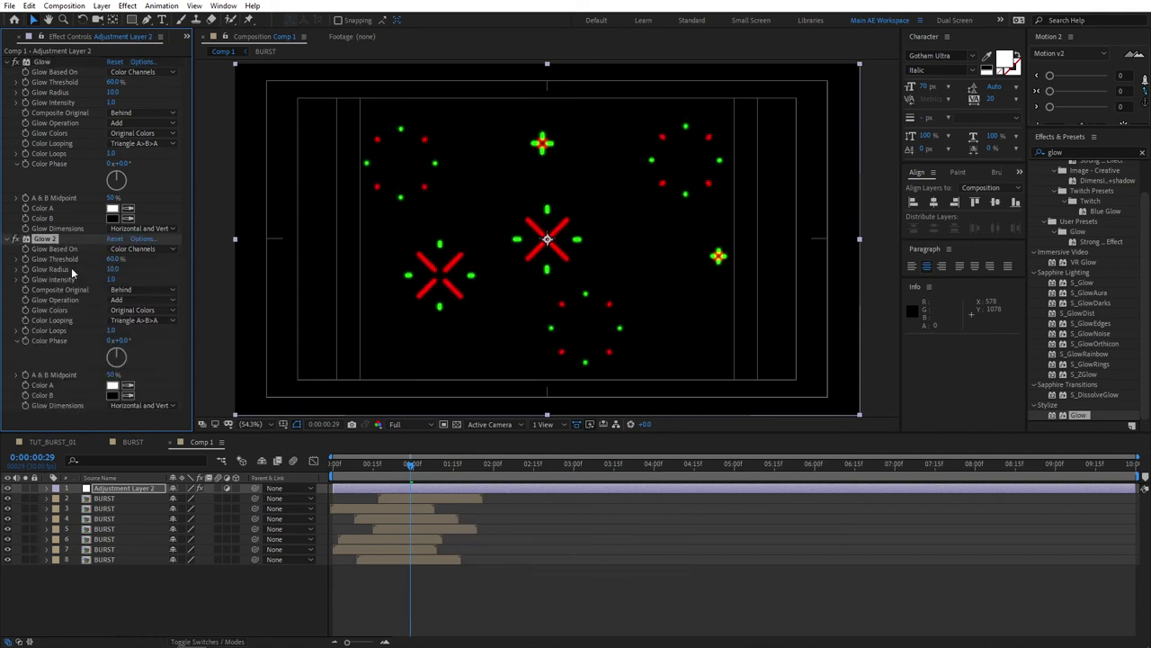
left_click_drag(111, 269, 112, 274)
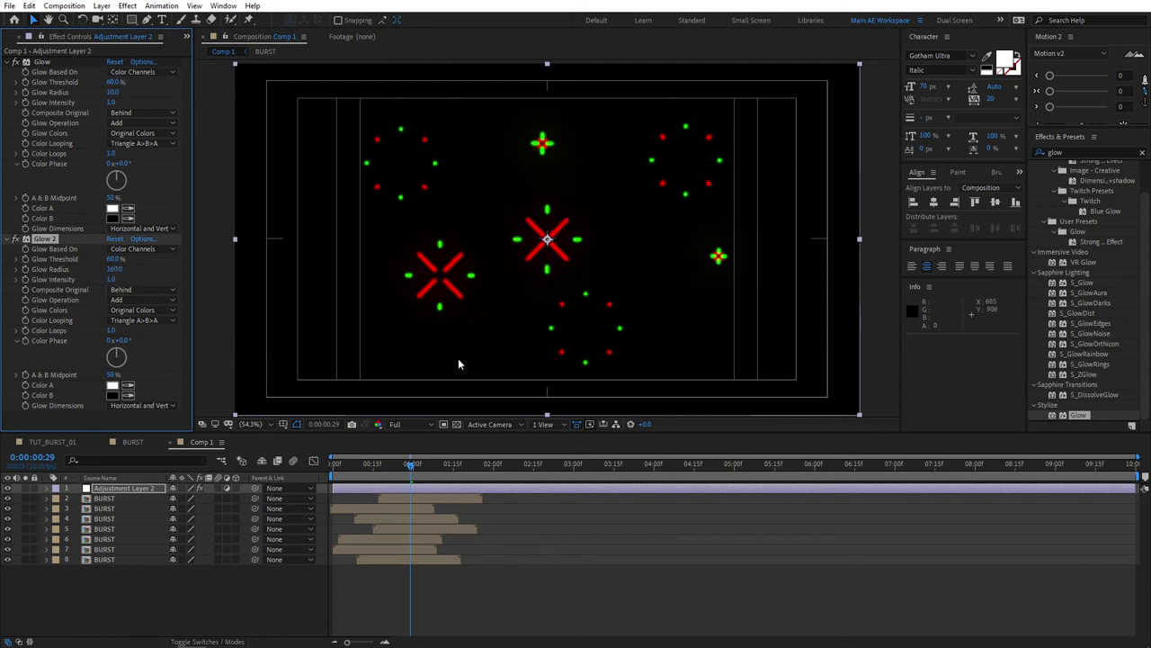
- Preview the glowing bursts and scrub to 0:00:01:07
left_click(273, 626)
key("space")
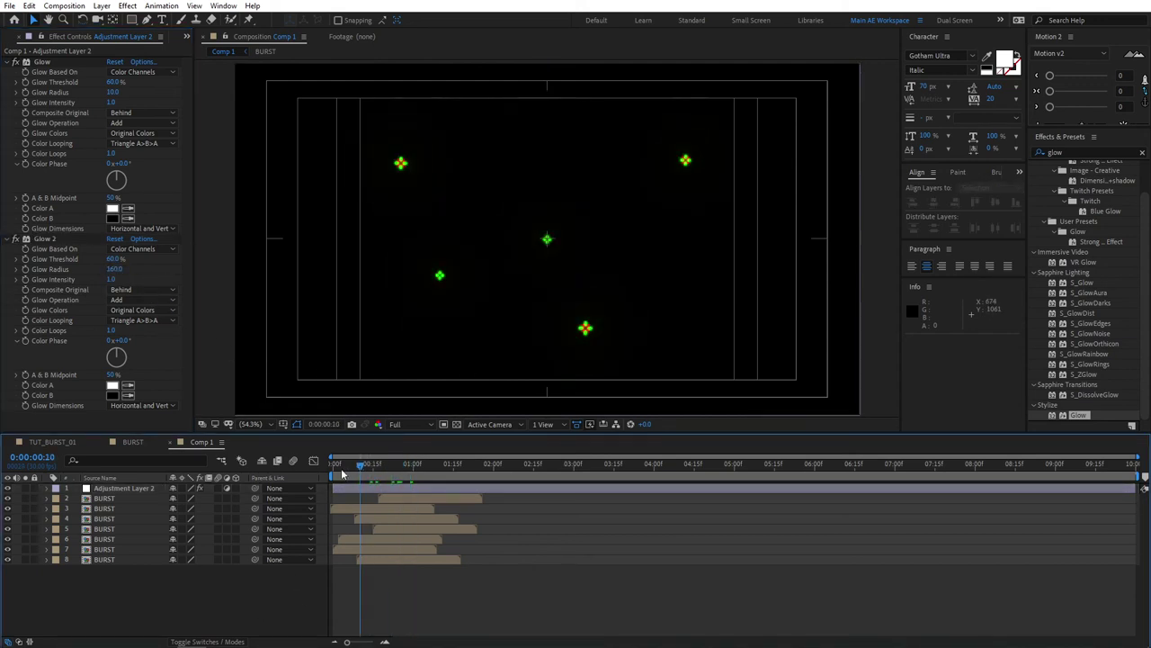
key("space")
left_click_drag(391, 465, 431, 462)
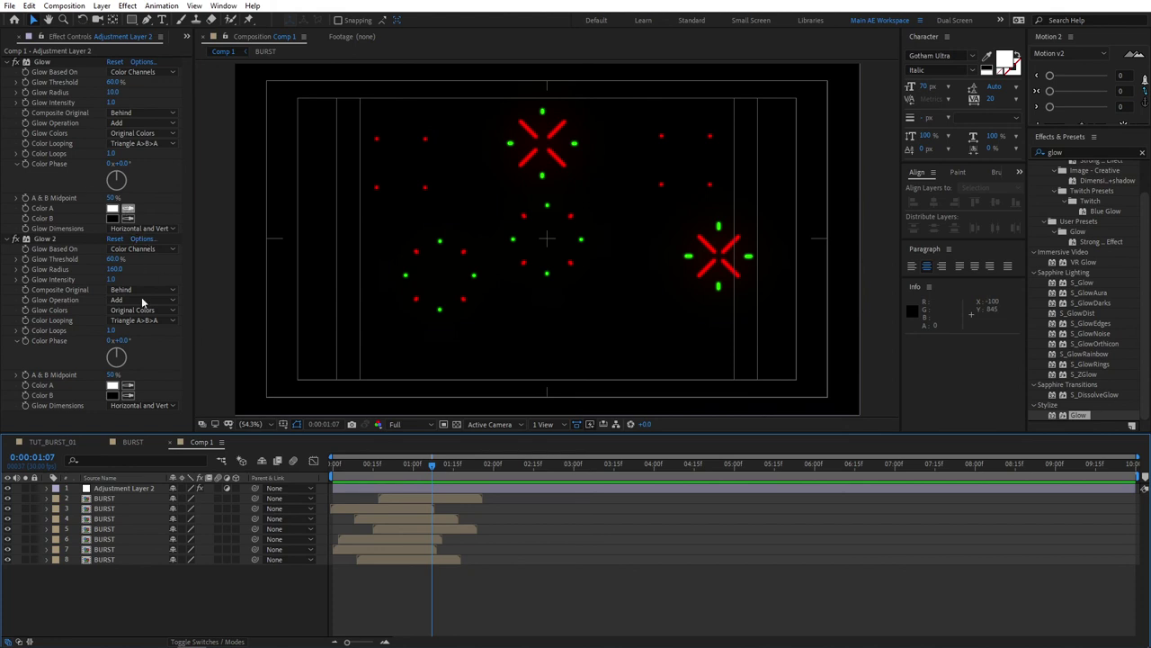
- Apply a Drop Shadow effect to the adjustment layer and place it above both Glow effects
left_click(16, 61)
left_click(15, 72)
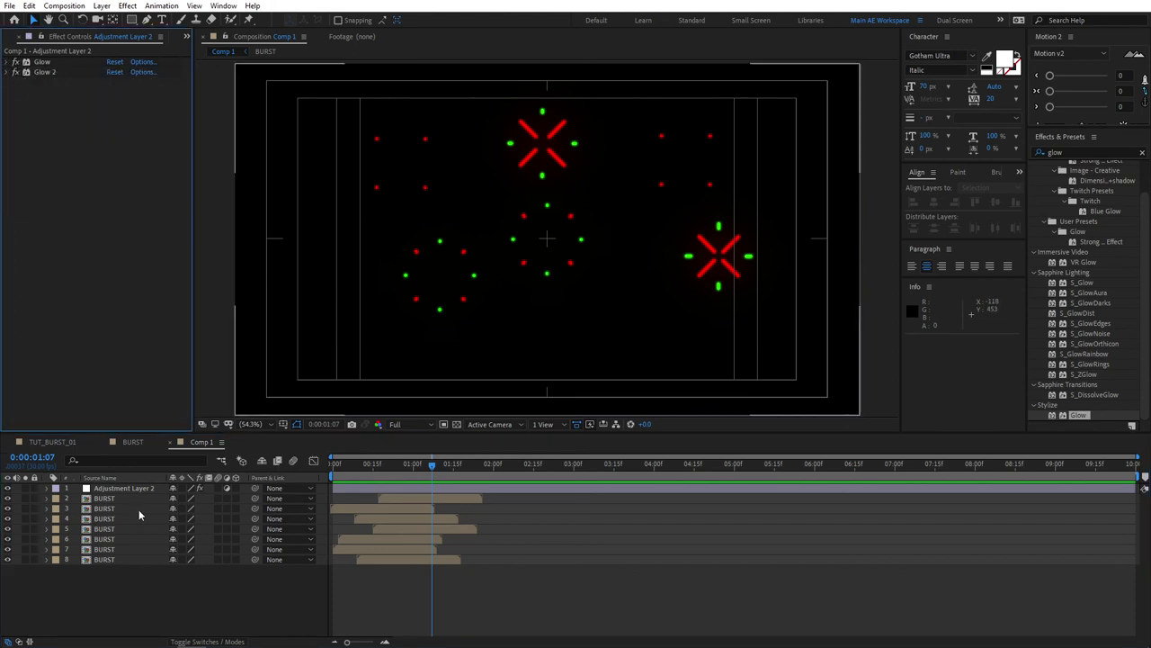
left_click(1084, 152)
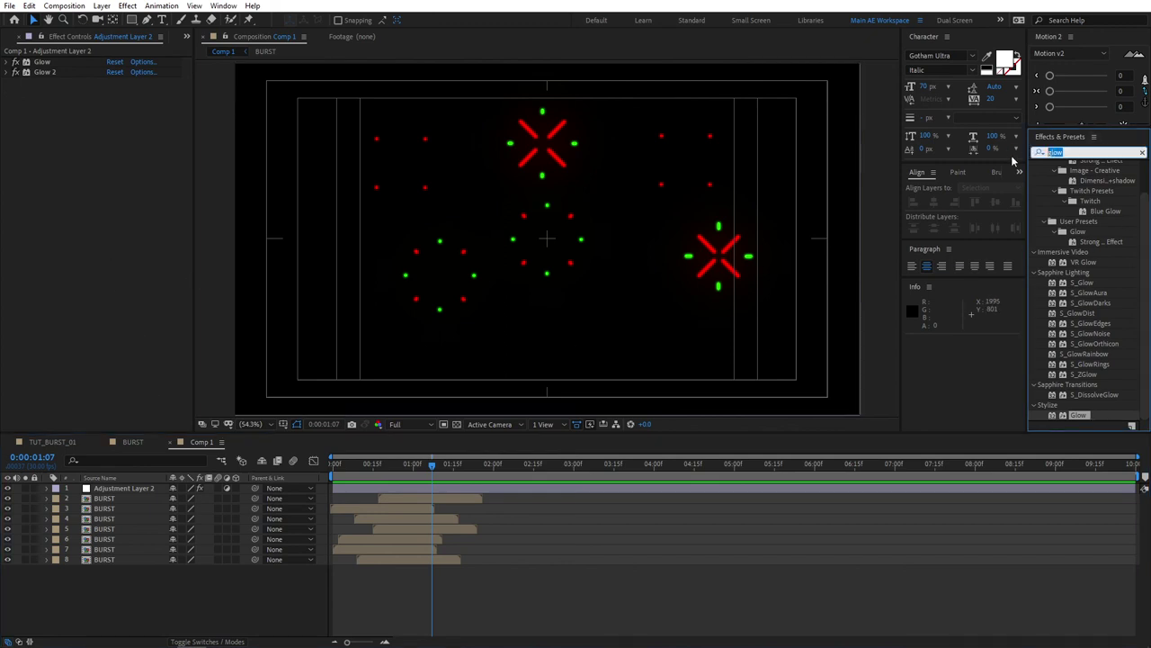
type("drop shad")
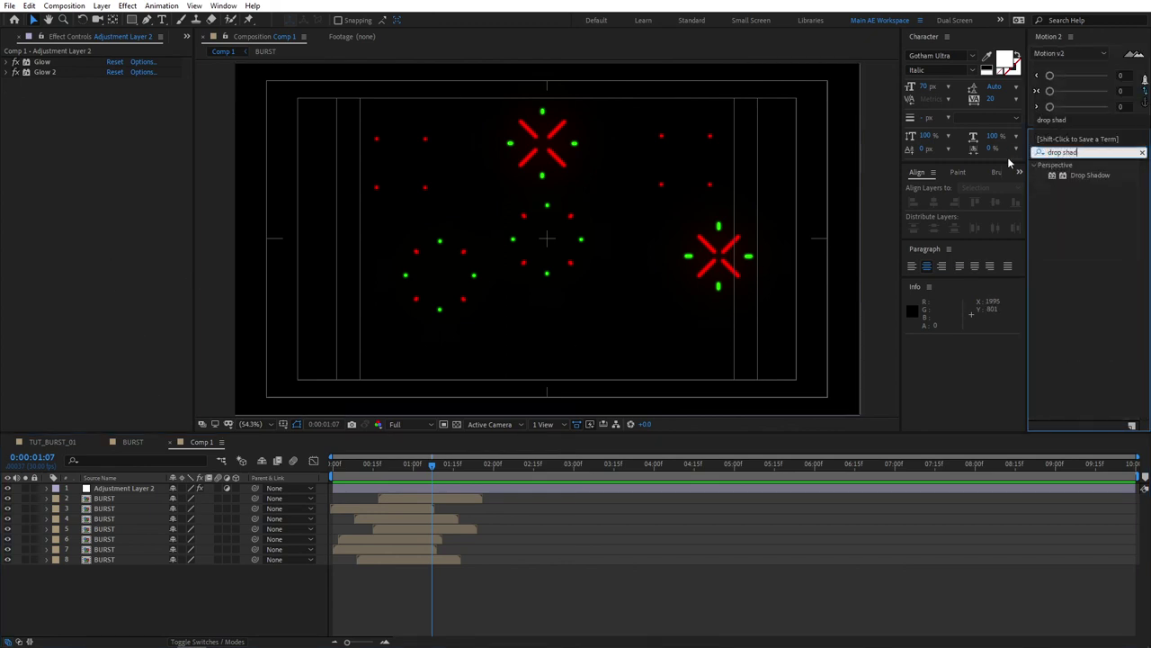
type("o")
left_click_drag(1072, 175, 126, 488)
left_click_drag(56, 82, 52, 59)
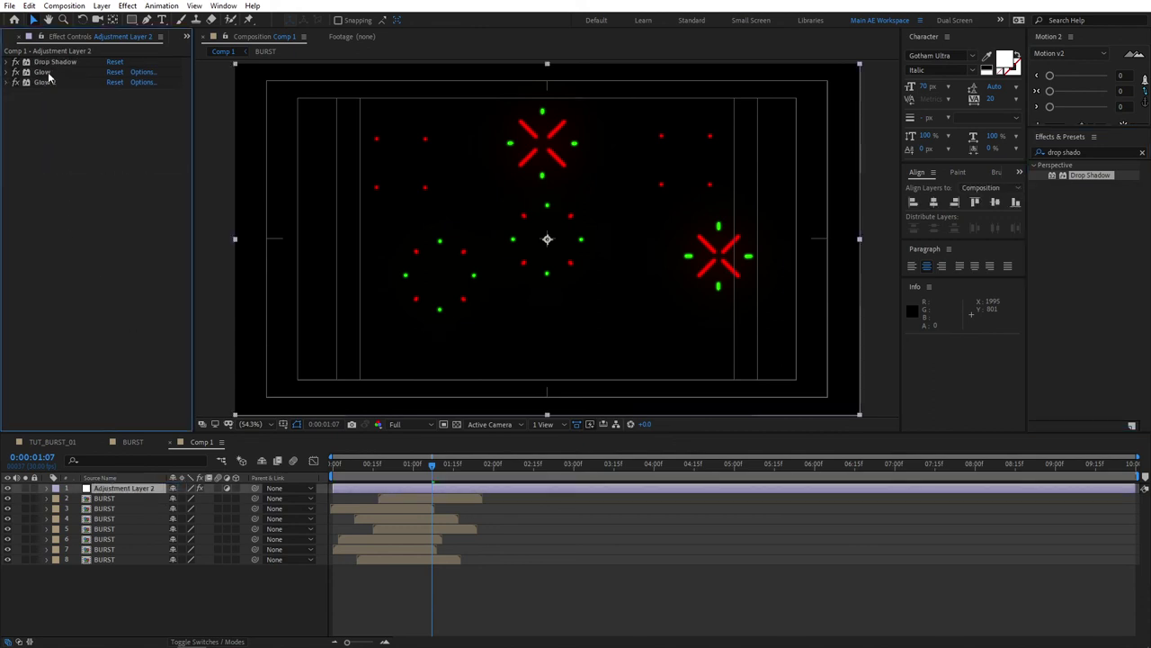
- Set the Drop Shadow's opacity to 100%, distance to 0 and softness to 12
left_click(54, 62)
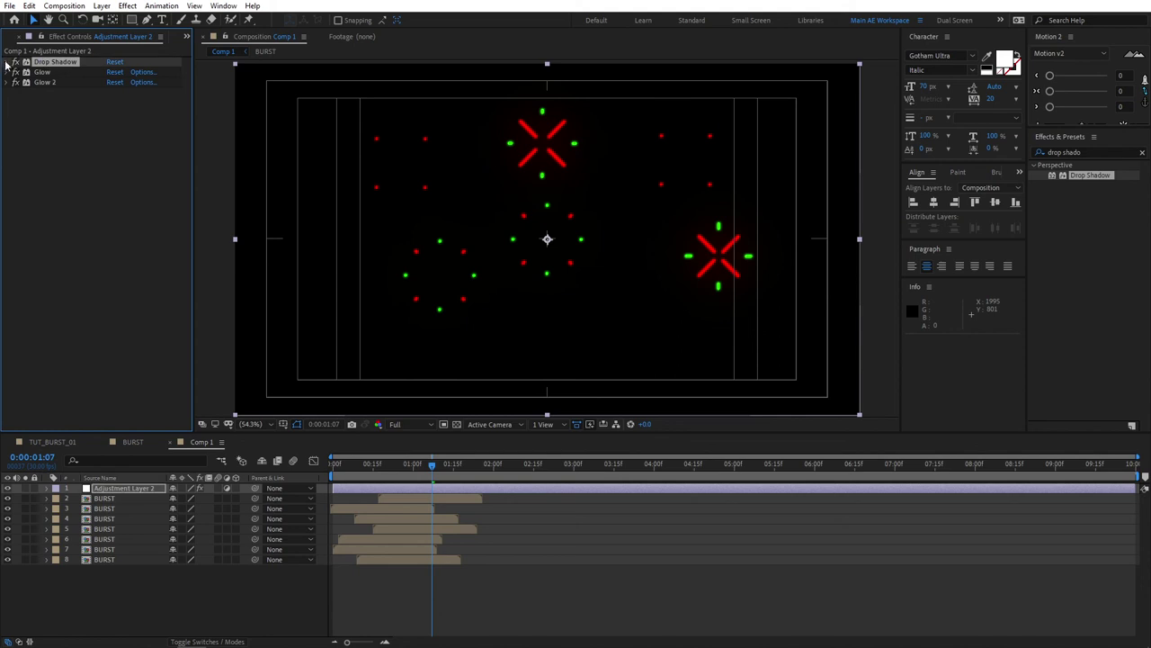
left_click(6, 61)
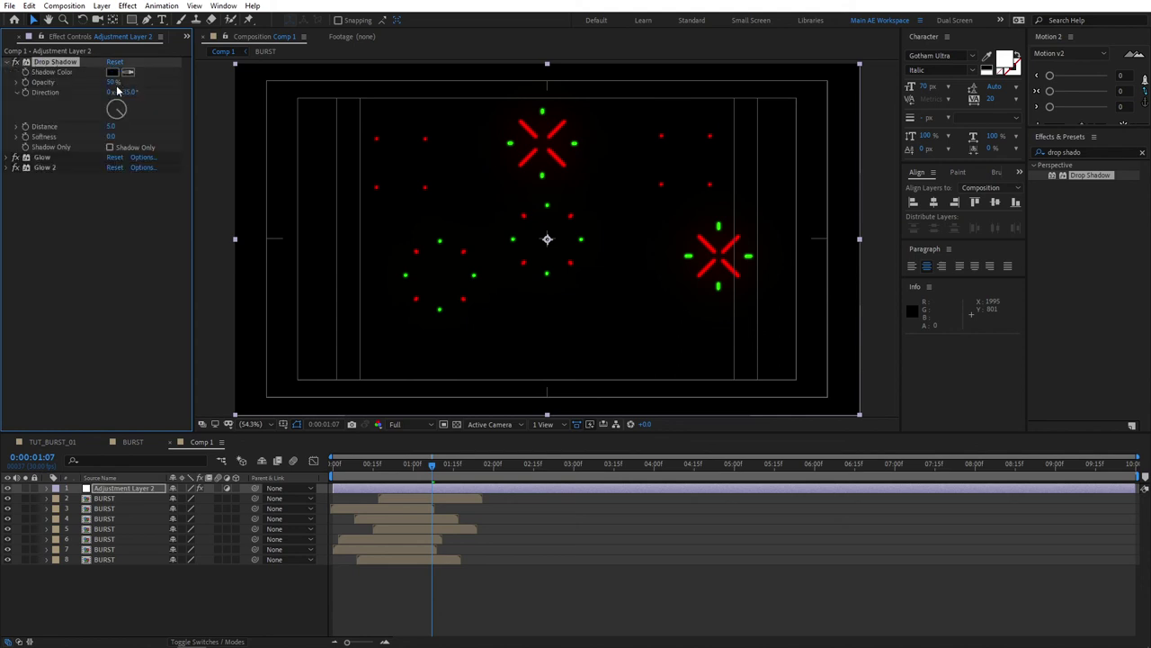
left_click(111, 82)
type("100")
key("Return")
left_click(111, 126)
type("0")
key("Return")
left_click(111, 136)
type("12")
key("Return")
- Sample the green of a burst line as the Drop Shadow's color
left_click(92, 238)
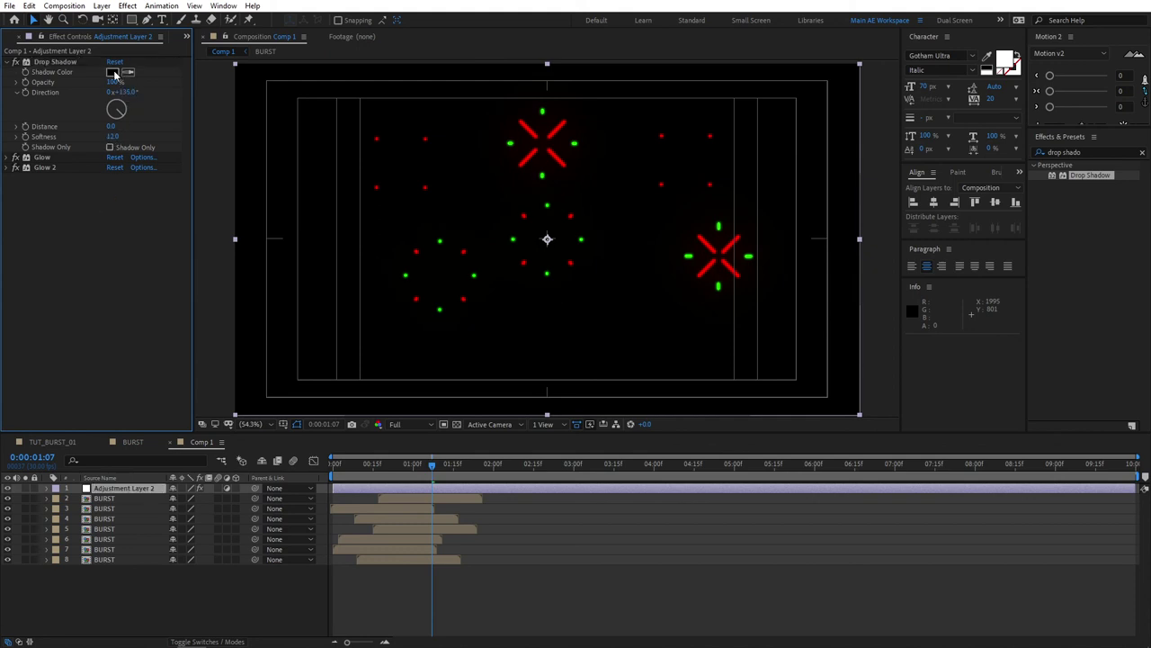
left_click(127, 73)
left_click(542, 109)
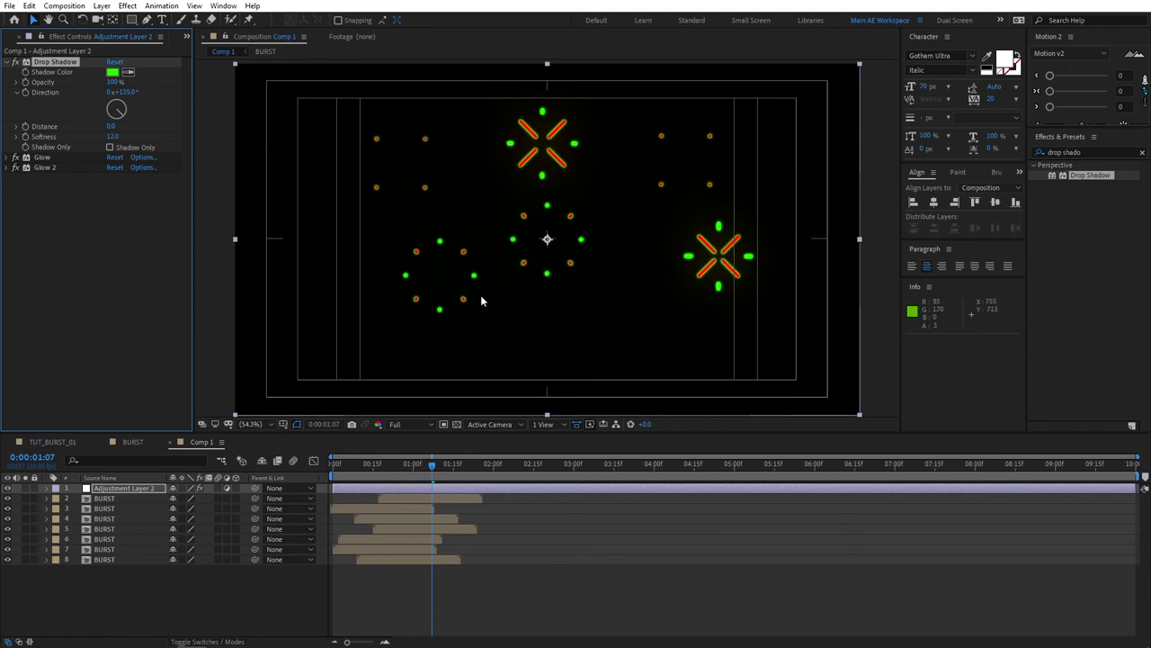
- Set the Drop Shadow's color to white (FFFFFF) and deselect the adjustment layer
left_click(114, 73)
type("FFFFFF")
left_click(324, 269)
left_click(238, 569)
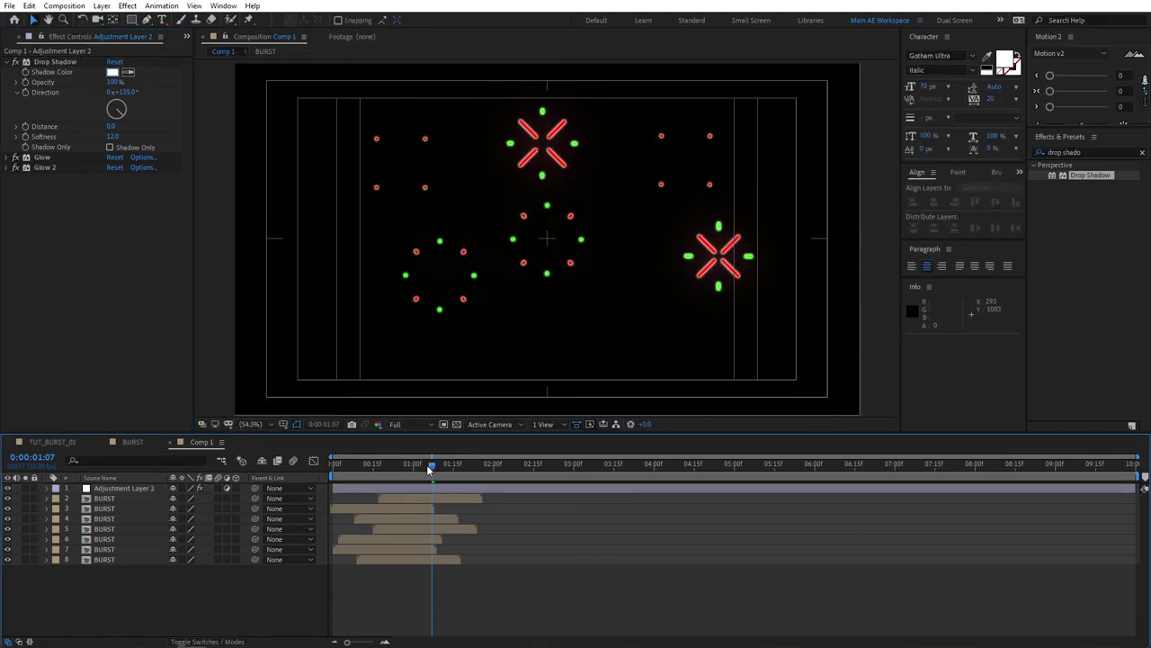
- Examine the white outline on the bursts up close at 0:00:00:20 and preview the animation from the start
left_click_drag(421, 466, 386, 464)
key("space")
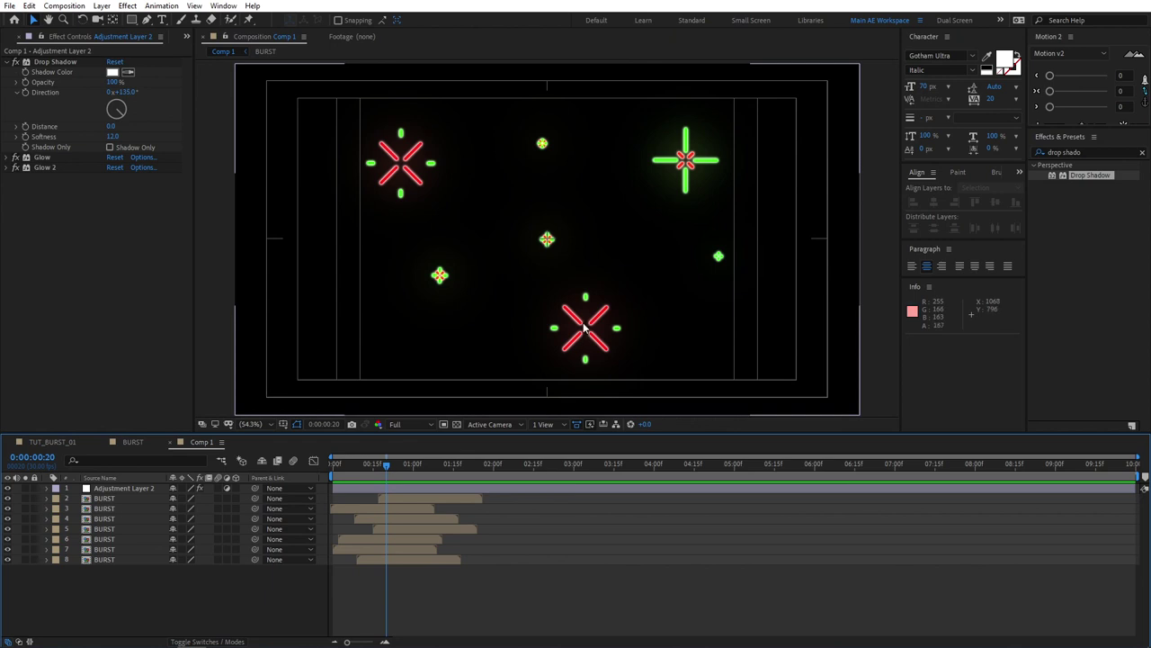
scroll(584, 325, "up", 4)
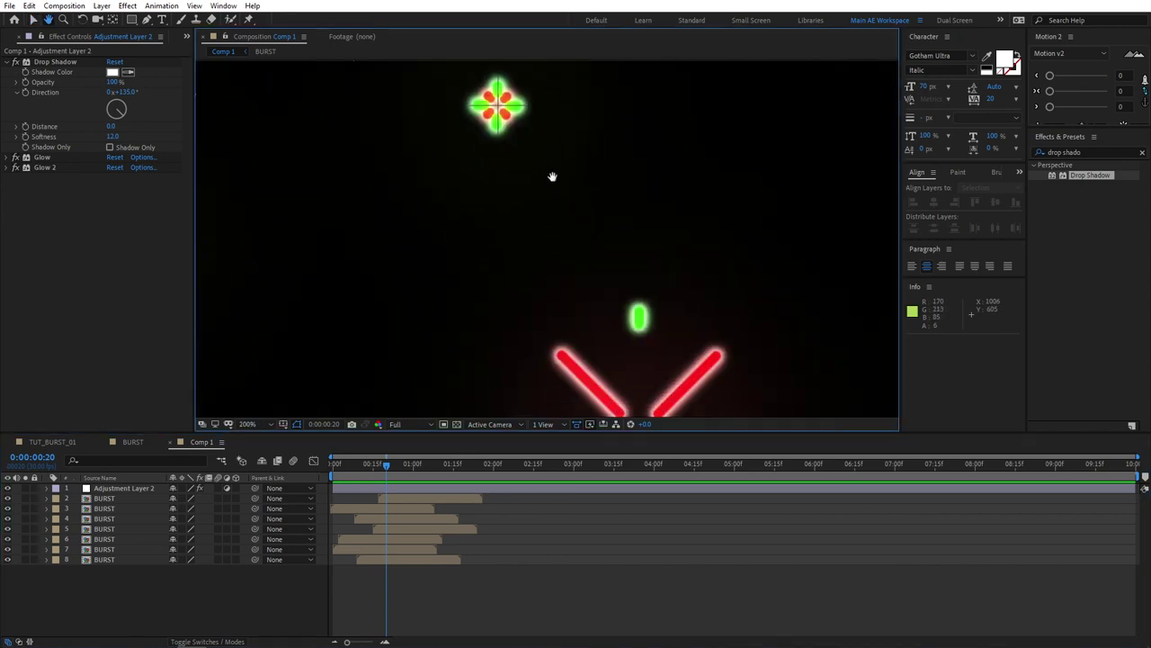
scroll(572, 186, "down", 4)
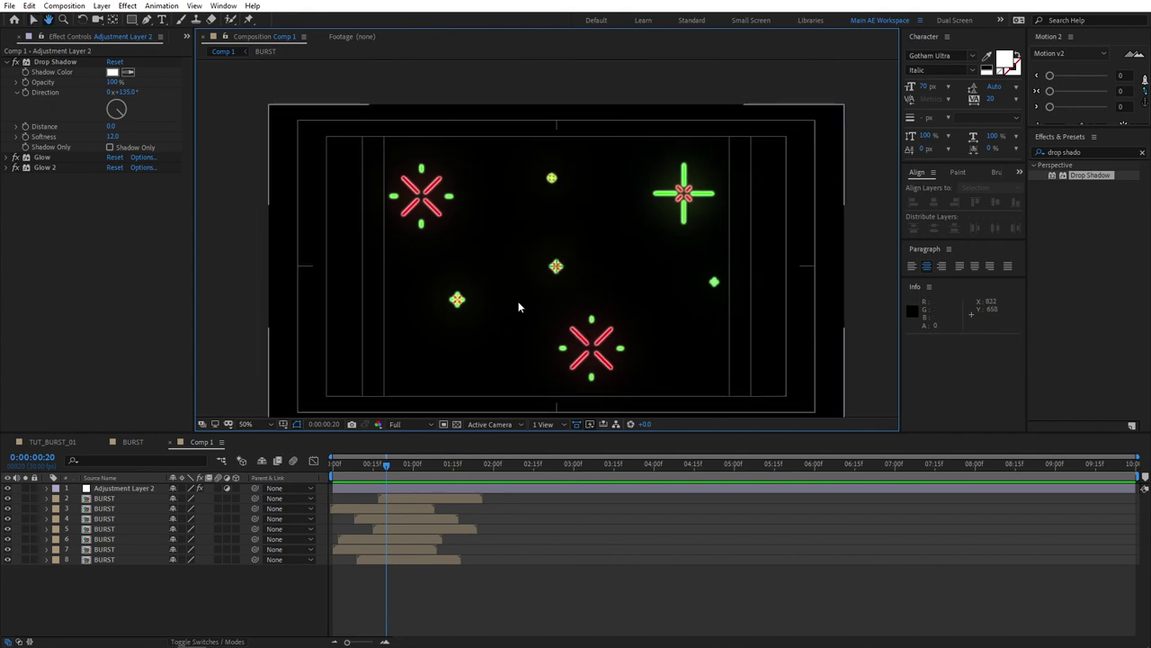
key("Home")
key("space")
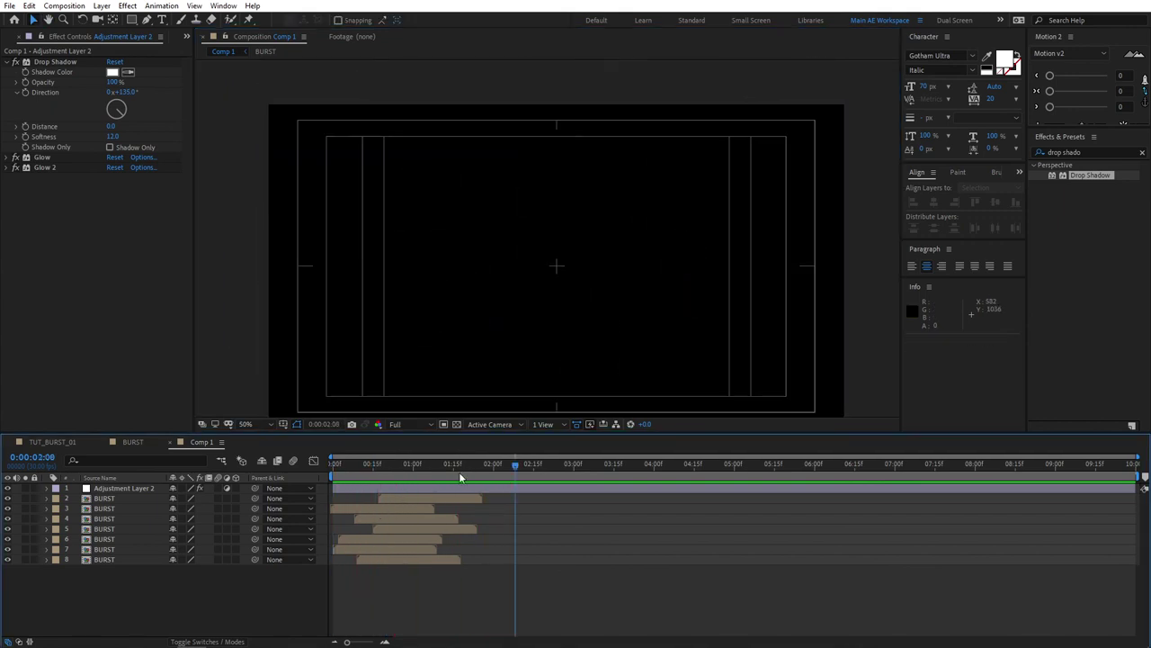
- Hide the title and action safe guides and preview the bursts with the work area ending at 0:00:01:25
key("apostrophe")
left_click(479, 462)
key("space")
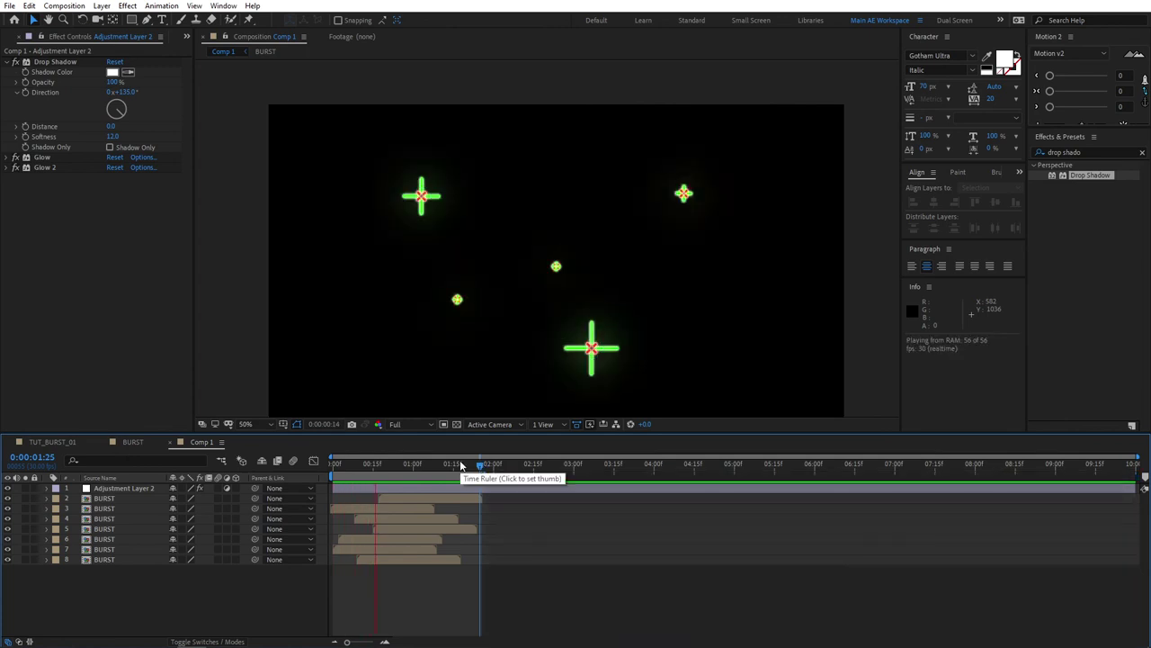